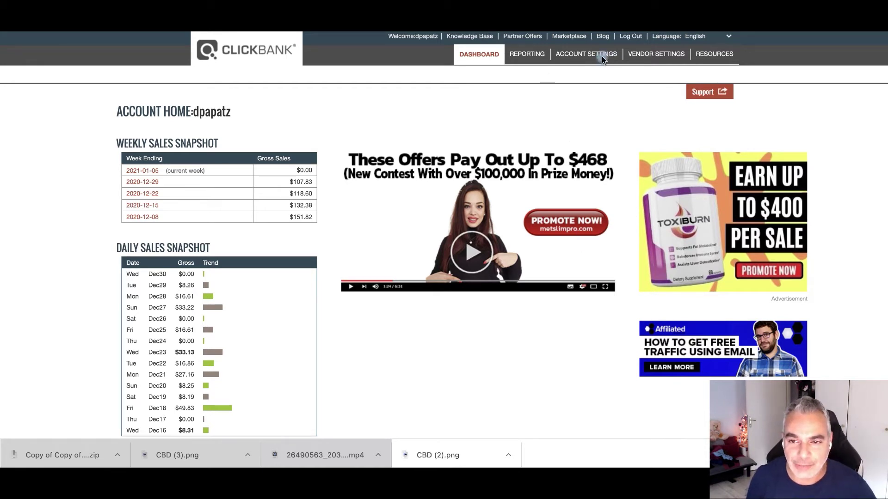
Open ClickBank's vendor settings and start adding a tracking code under Integrated Sales Reporting
{"action": "left_click", "coordinate": [647, 56]}
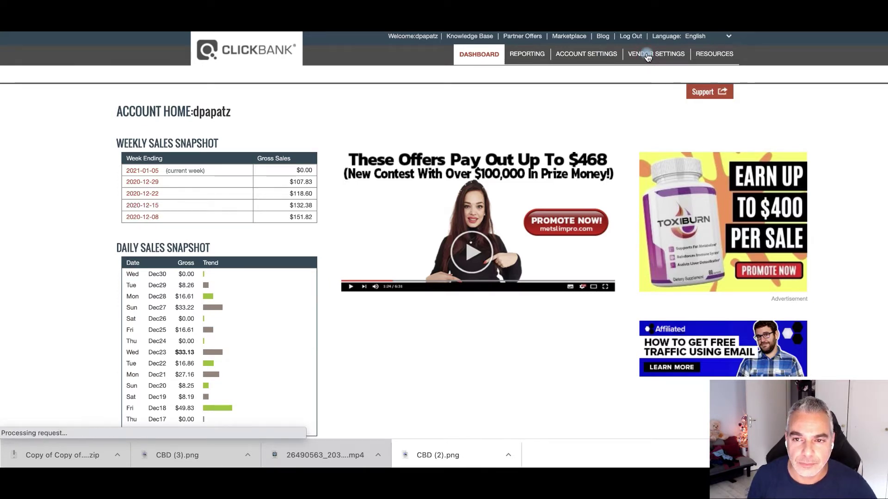
{"action": "scroll", "coordinate": [273, 161], "scroll_direction": "down", "scroll_amount": 3}
{"action": "scroll", "coordinate": [288, 206], "scroll_direction": "down", "scroll_amount": 20}
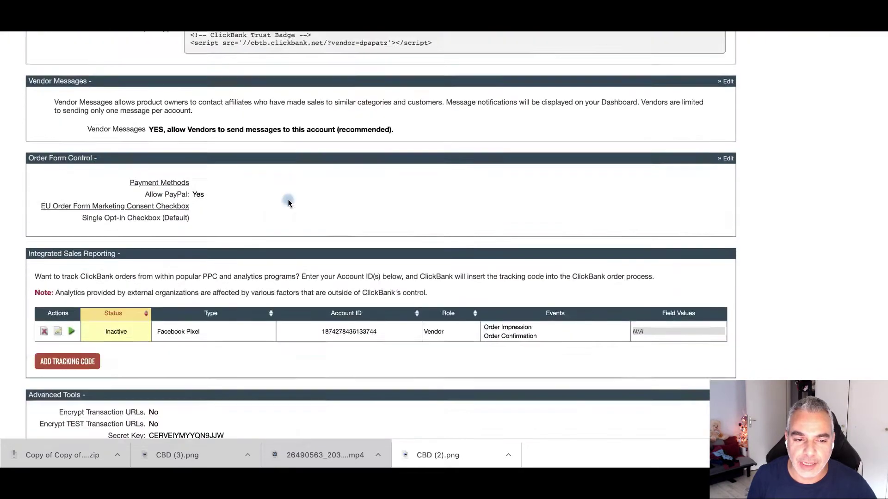
{"action": "scroll", "coordinate": [289, 199], "scroll_direction": "up", "scroll_amount": 6}
{"action": "scroll", "coordinate": [232, 199], "scroll_direction": "down", "scroll_amount": 1}
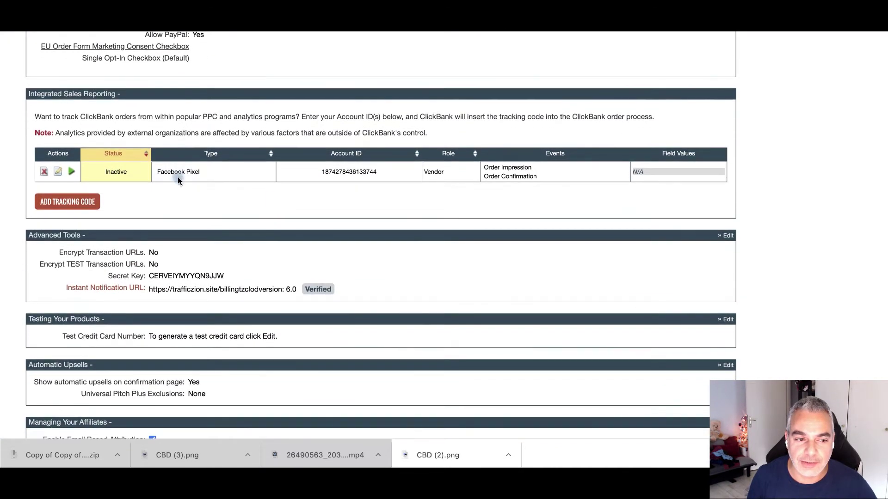
{"action": "left_click", "coordinate": [74, 200]}
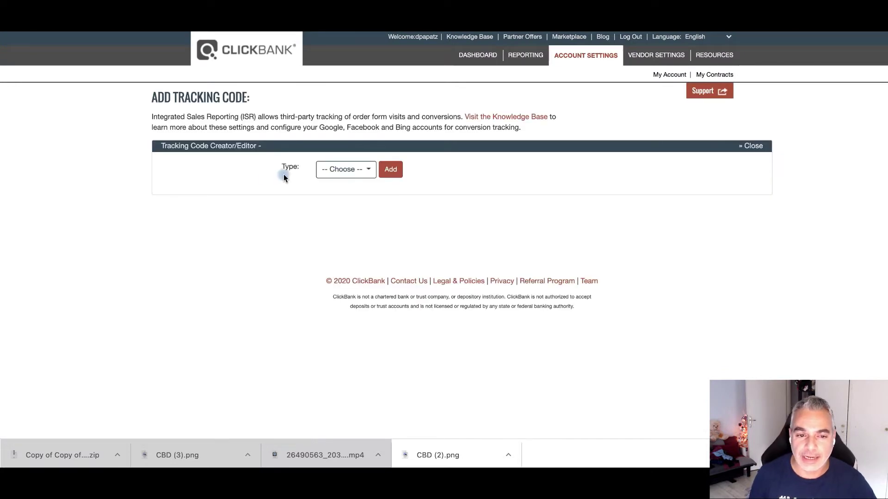
Add a Google AdWords tracking panel in ClickBank and focus its Google Adwords ID field
{"action": "left_click", "coordinate": [354, 173]}
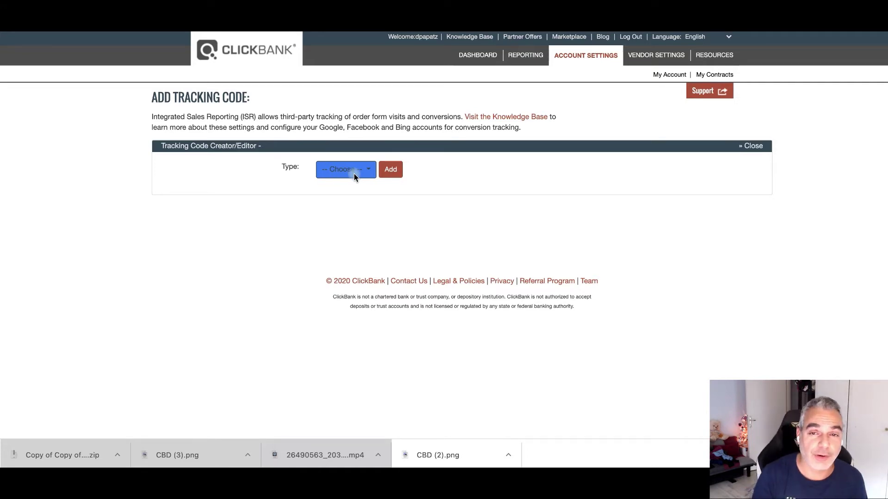
{"action": "left_click", "coordinate": [354, 175]}
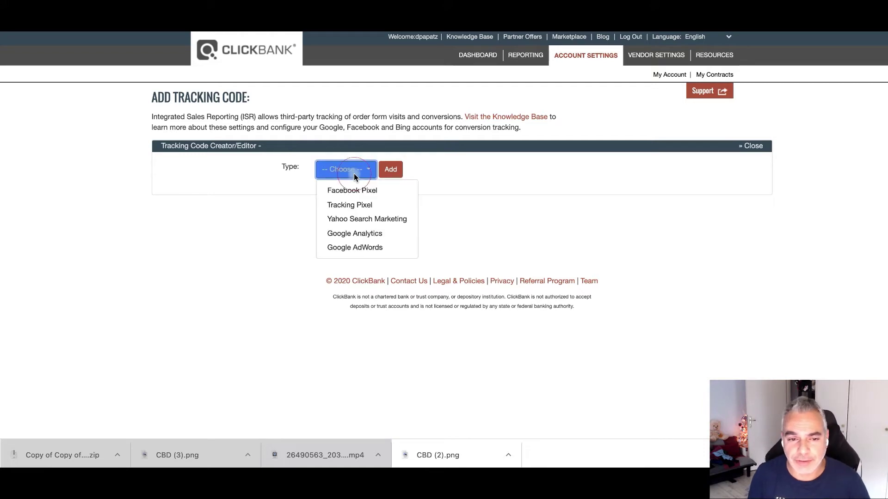
{"action": "left_click", "coordinate": [361, 249]}
{"action": "left_click", "coordinate": [411, 169]}
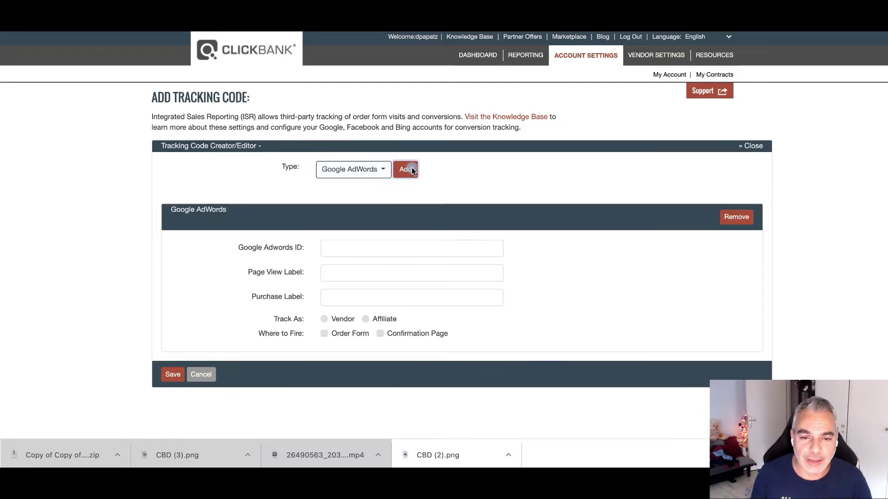
{"action": "left_click", "coordinate": [377, 250]}
{"action": "key", "text": "Escape"}
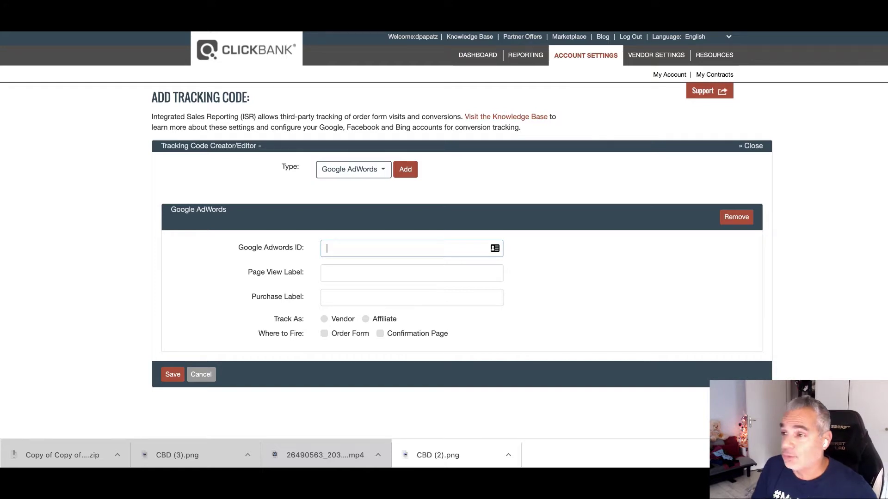
{"action": "key", "text": "super+Tab"}
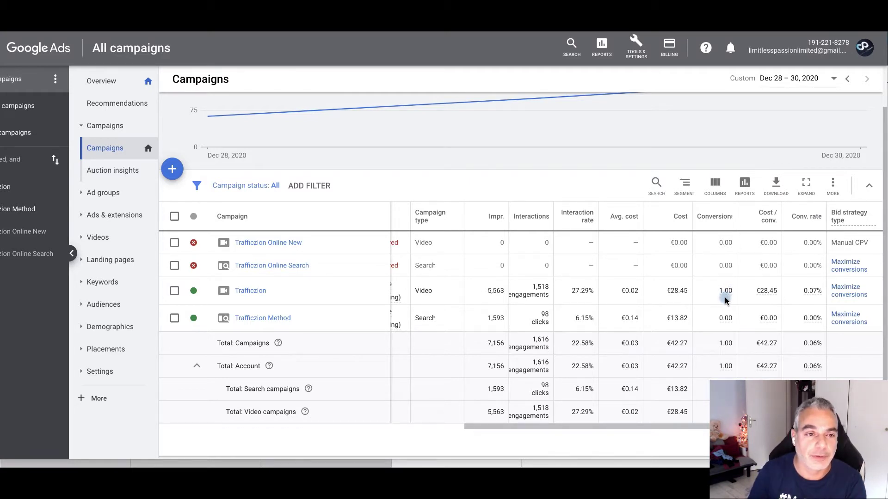
Go to the Google Ads Conversions page, checking ClickBank's Page View and Purchase Label fields
{"action": "left_click", "coordinate": [640, 51]}
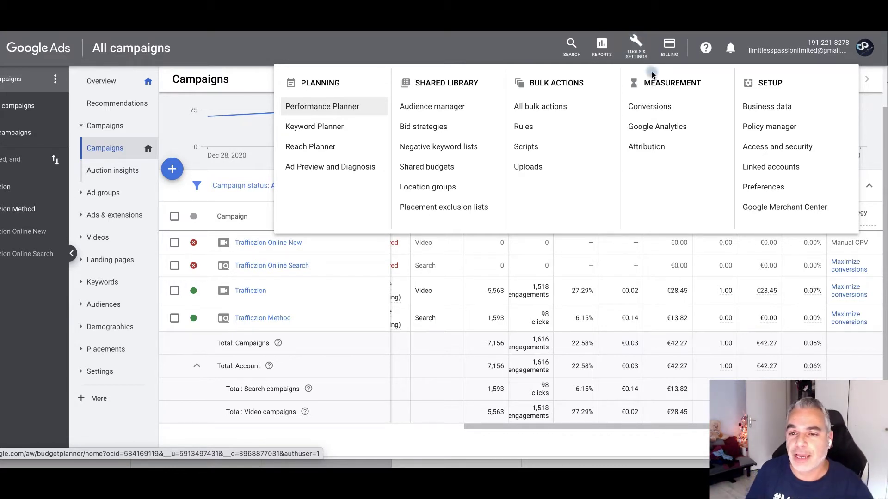
{"action": "left_click", "coordinate": [652, 108]}
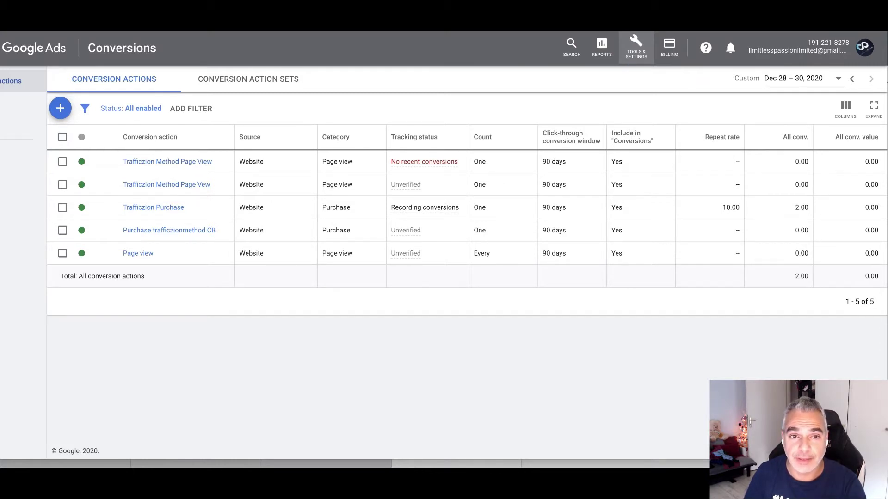
{"action": "key", "text": "super+m"}
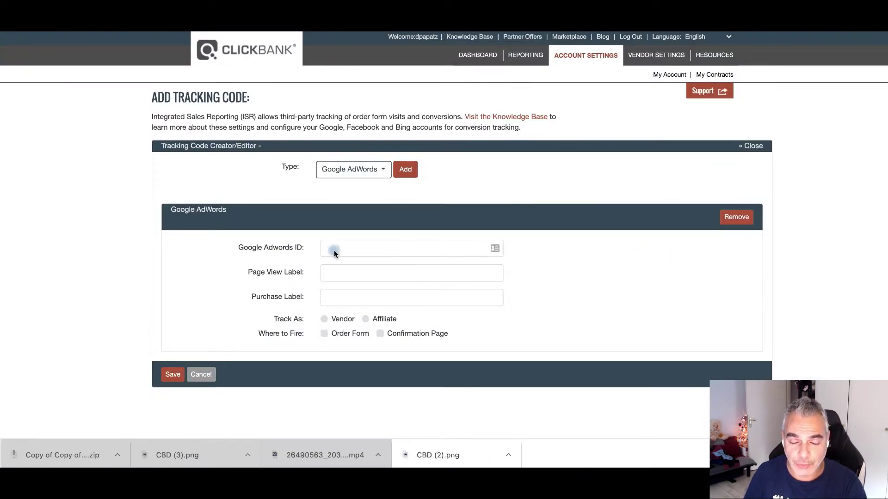
{"action": "left_click", "coordinate": [347, 276]}
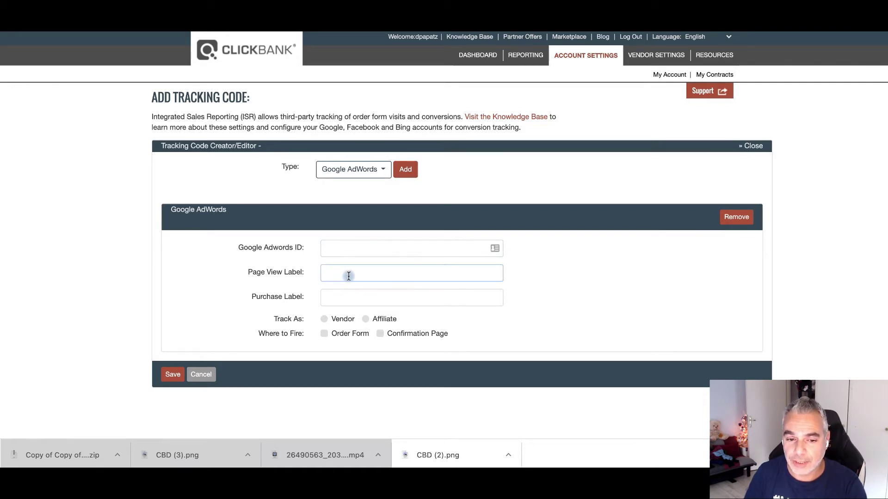
{"action": "left_click", "coordinate": [351, 298]}
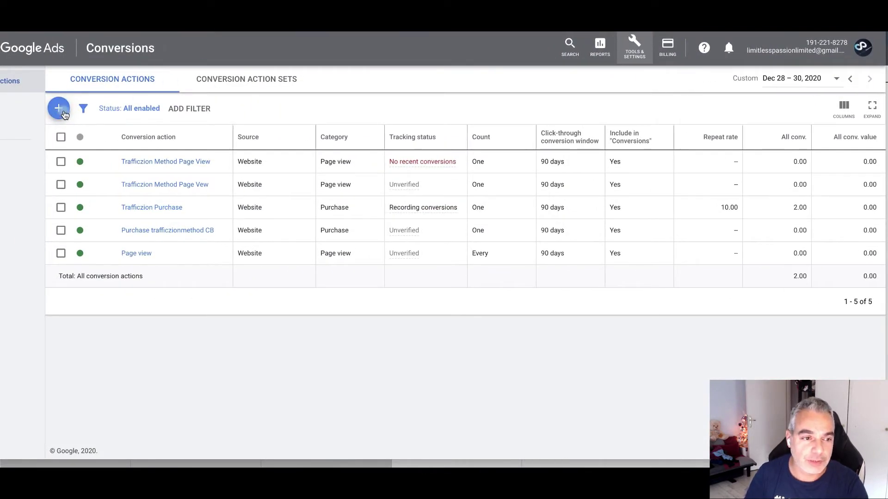
{"action": "left_click", "coordinate": [63, 113]}
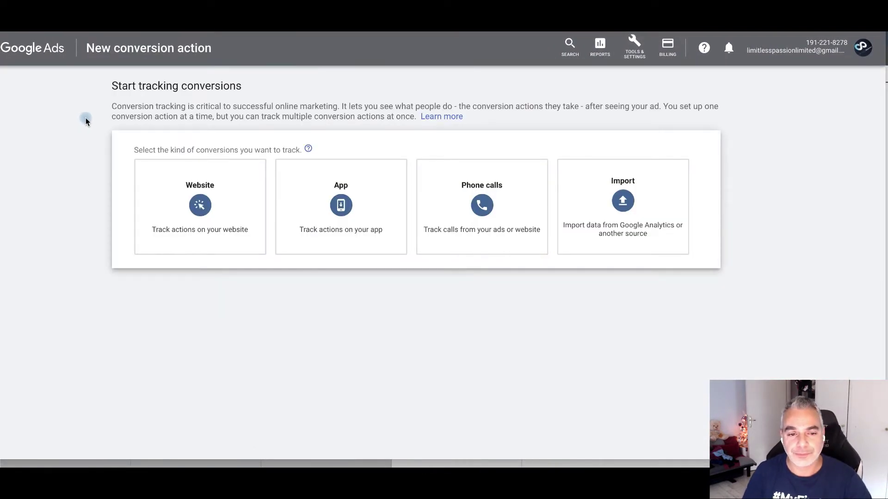
Start a website conversion action with category Page view and name it with 'trafficzionmethod'
{"action": "mouse_move", "coordinate": [210, 221]}
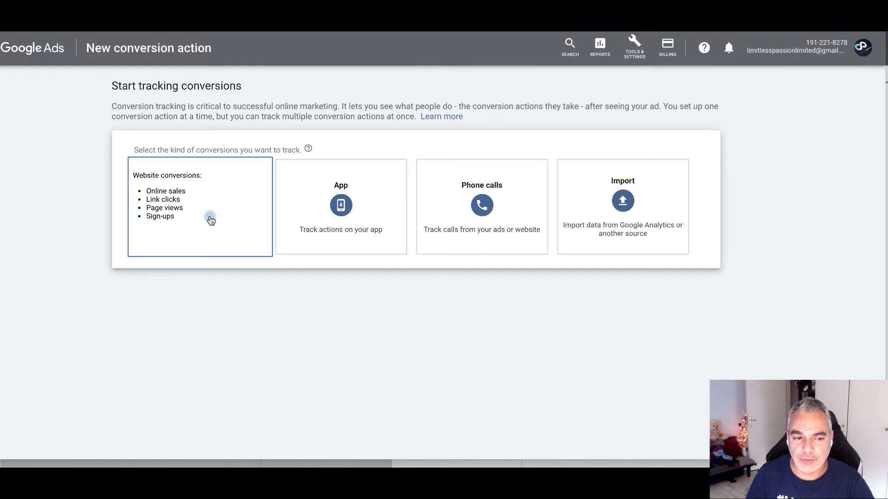
{"action": "left_click", "coordinate": [180, 185]}
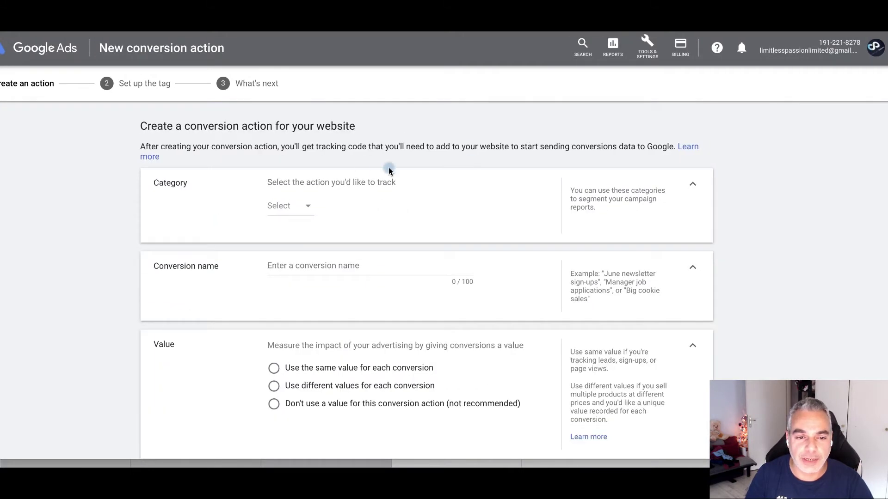
{"action": "left_click", "coordinate": [303, 205]}
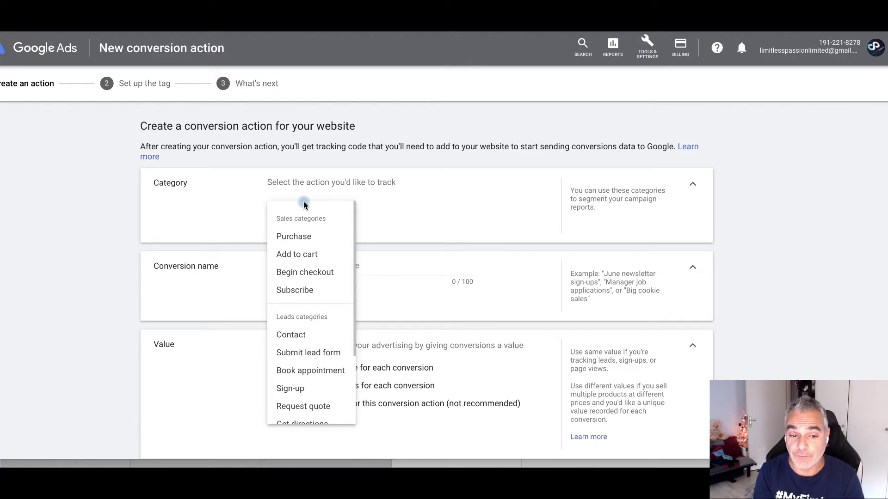
{"action": "scroll", "coordinate": [296, 275], "scroll_direction": "down", "scroll_amount": 2}
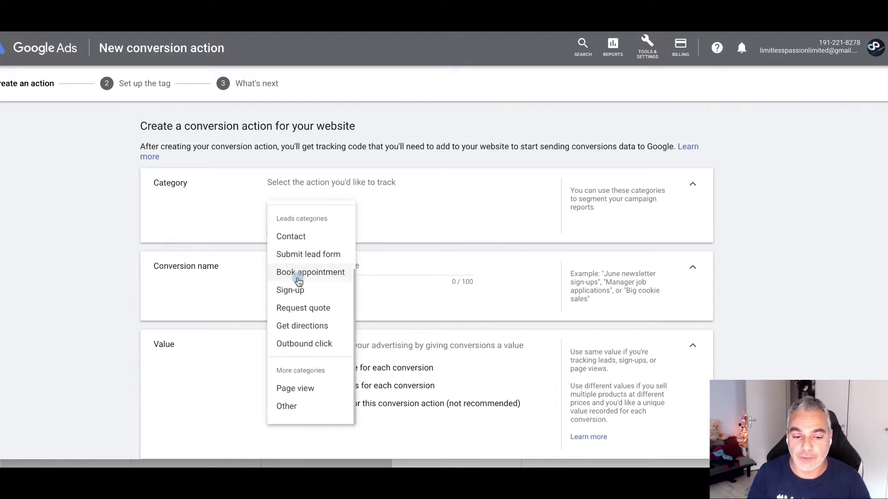
{"action": "left_click", "coordinate": [294, 388]}
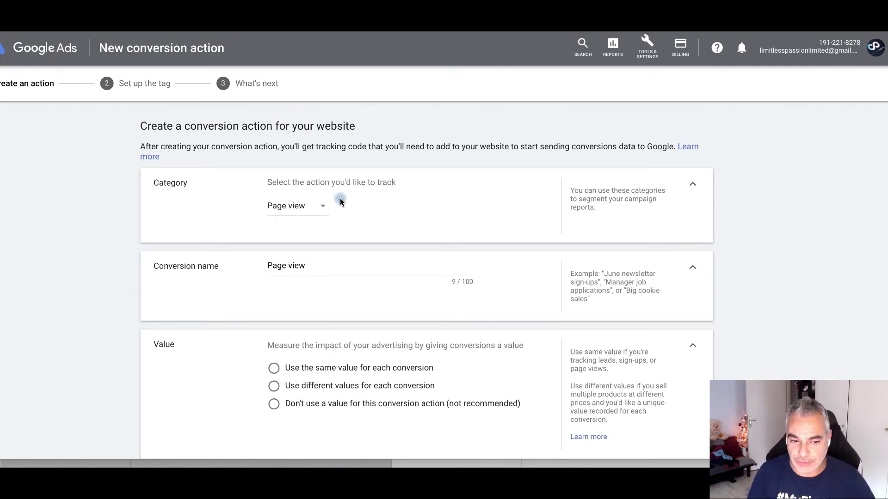
{"action": "left_click", "coordinate": [319, 266]}
{"action": "type", "text": "trafficzionmethod"}
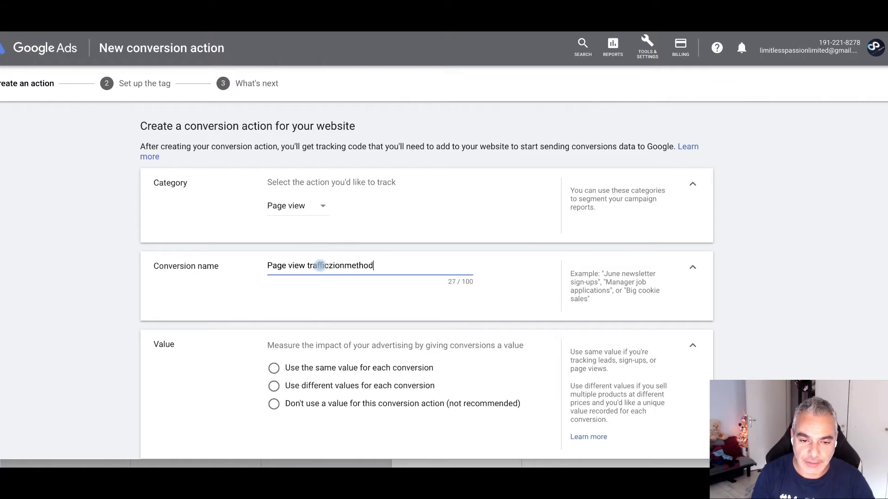
Set the conversion to use no value and count One conversion per click
{"action": "scroll", "coordinate": [312, 263], "scroll_direction": "down", "scroll_amount": 1}
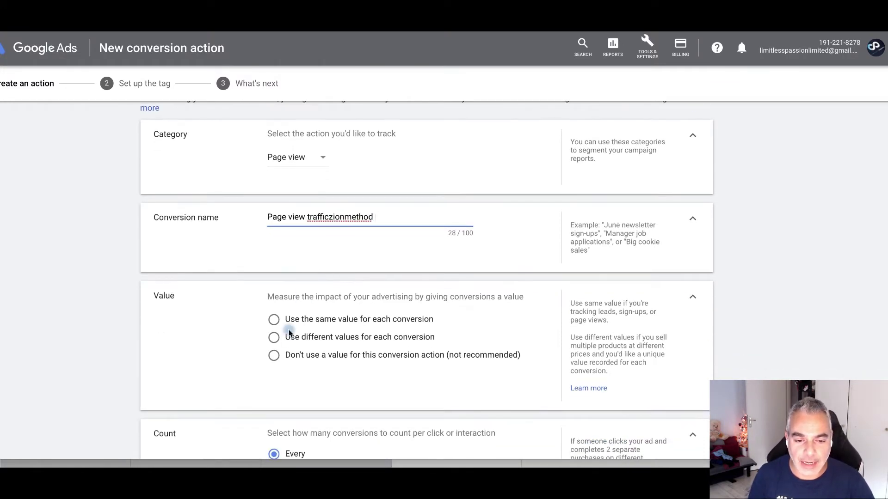
{"action": "scroll", "coordinate": [274, 355], "scroll_direction": "down", "scroll_amount": 1}
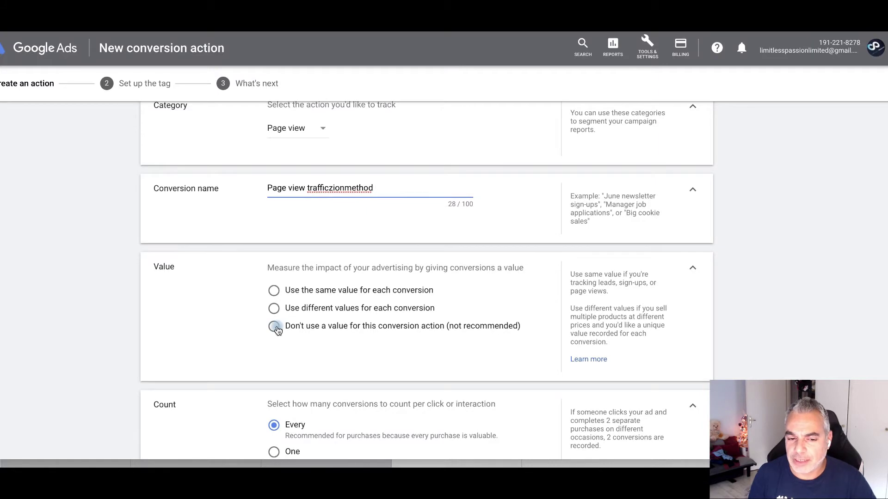
{"action": "left_click", "coordinate": [275, 327]}
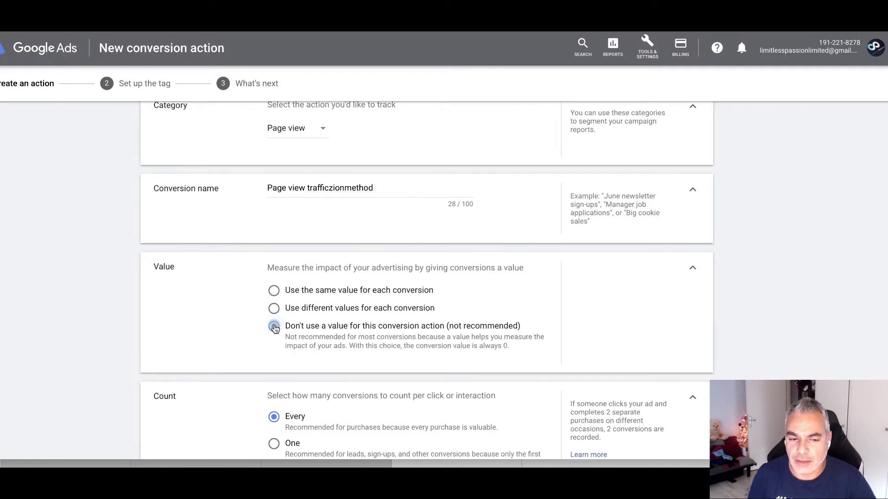
{"action": "left_click", "coordinate": [274, 292]}
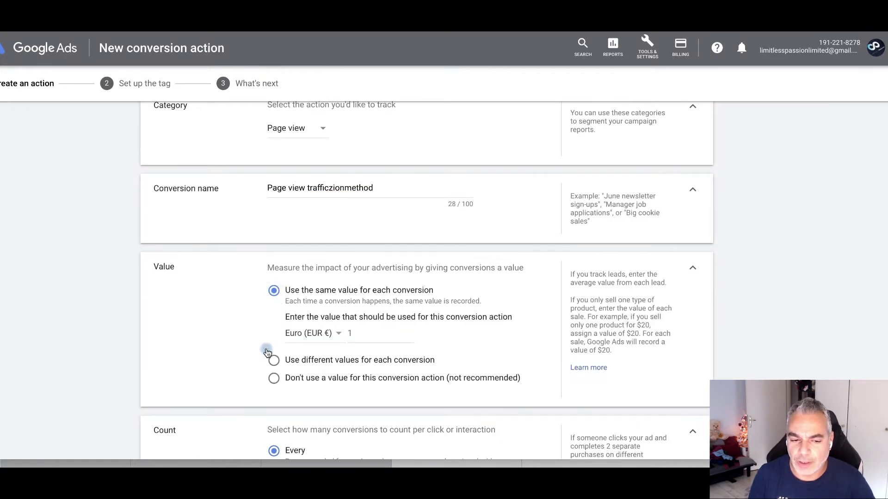
{"action": "left_click", "coordinate": [273, 378]}
{"action": "scroll", "coordinate": [244, 350], "scroll_direction": "down", "scroll_amount": 3}
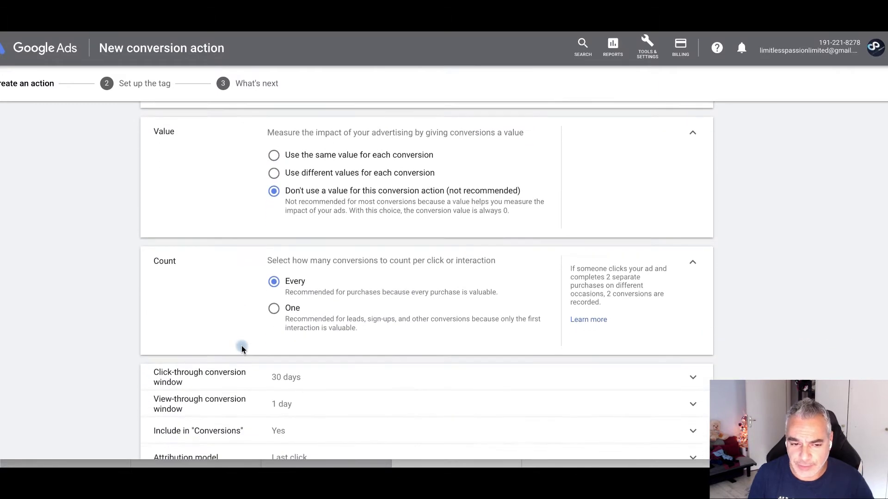
{"action": "left_click", "coordinate": [274, 289]}
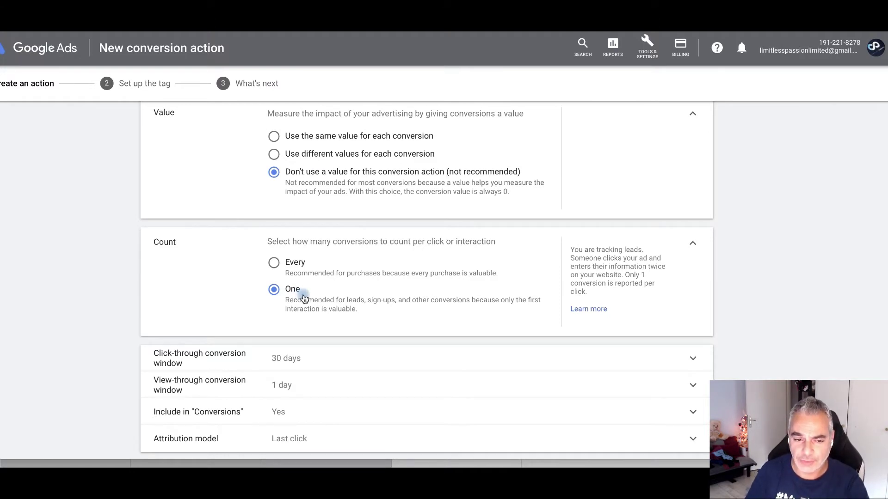
Set the click-through conversion window to 90 days and create the Page view conversion action
{"action": "scroll", "coordinate": [302, 297], "scroll_direction": "down", "scroll_amount": 1}
{"action": "left_click", "coordinate": [421, 306]}
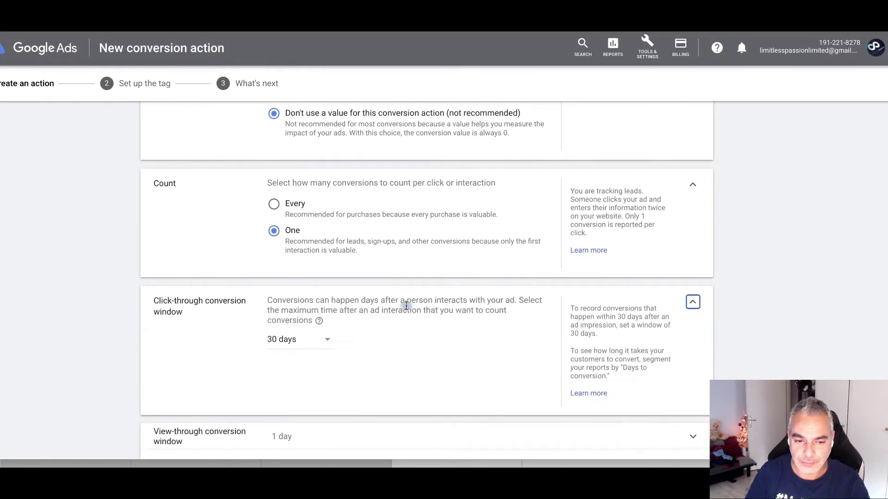
{"action": "left_click", "coordinate": [317, 342]}
{"action": "left_click", "coordinate": [303, 206]}
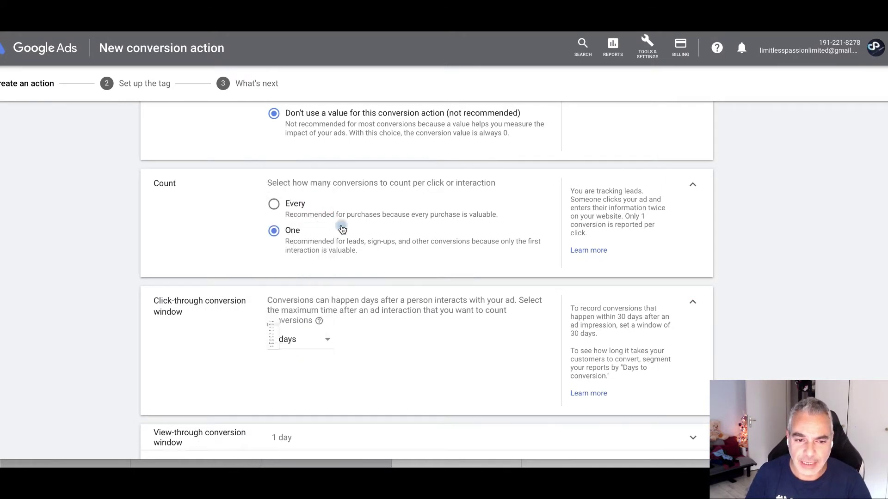
{"action": "scroll", "coordinate": [362, 314], "scroll_direction": "down", "scroll_amount": 2}
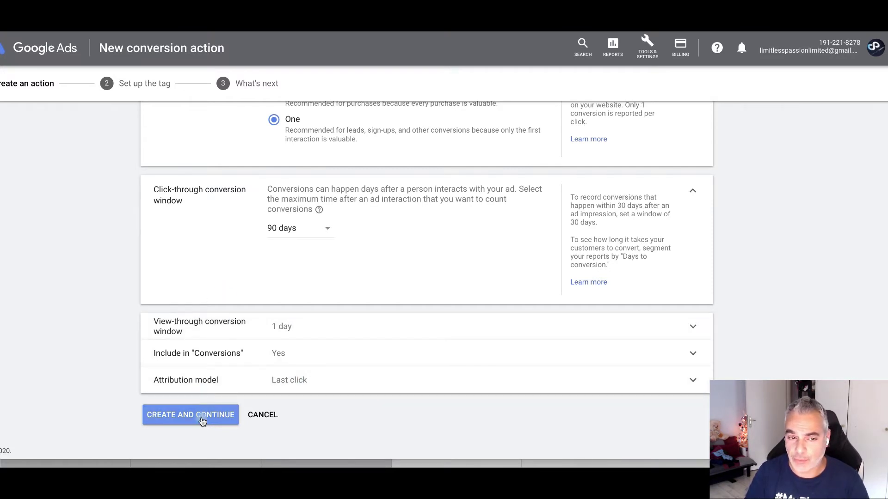
{"action": "scroll", "coordinate": [315, 281], "scroll_direction": "up", "scroll_amount": 8}
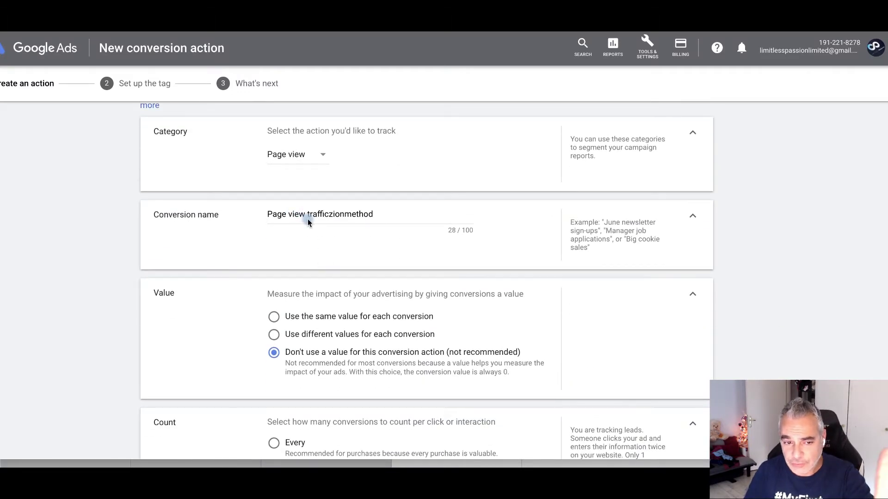
{"action": "scroll", "coordinate": [307, 222], "scroll_direction": "down", "scroll_amount": 4}
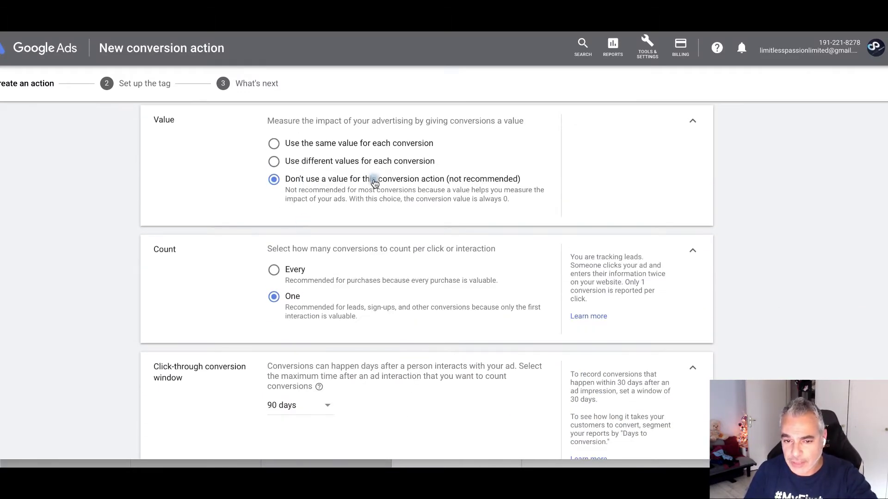
{"action": "scroll", "coordinate": [376, 183], "scroll_direction": "down", "scroll_amount": 4}
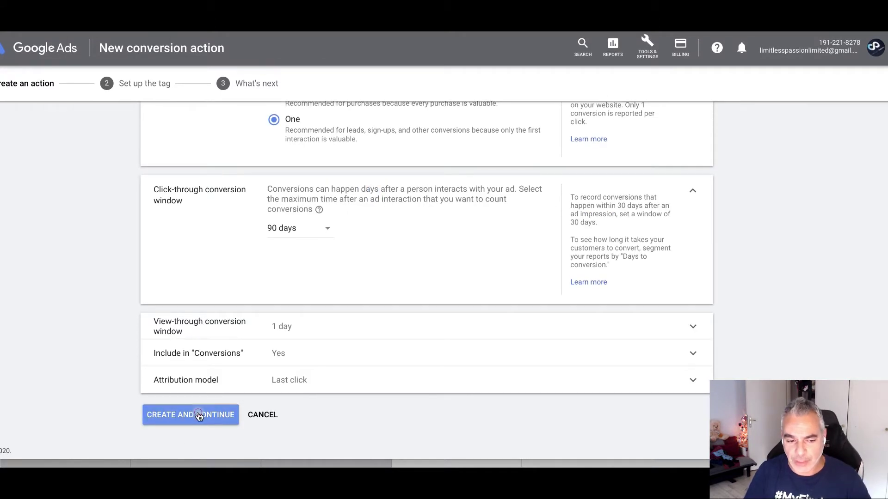
{"action": "left_click", "coordinate": [199, 415]}
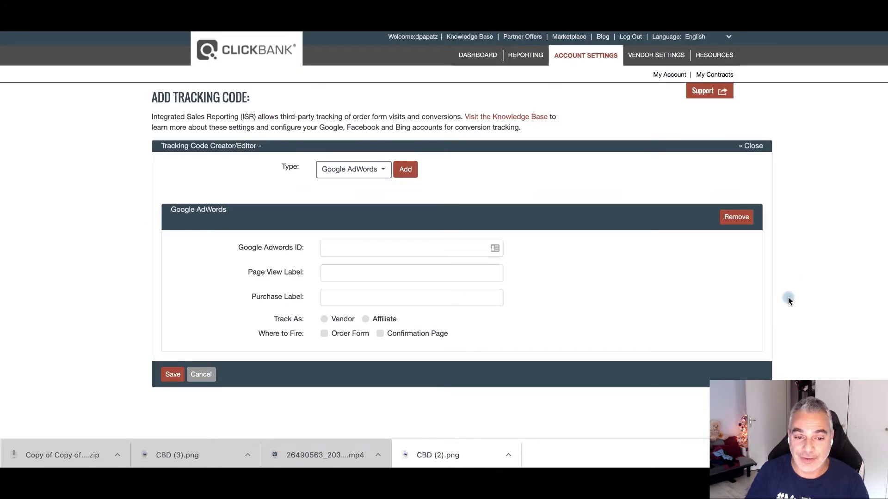
Choose Google Tag Manager setup and paste its Conversion ID into ClickBank's Google Adwords ID field
{"action": "left_click", "coordinate": [370, 275]}
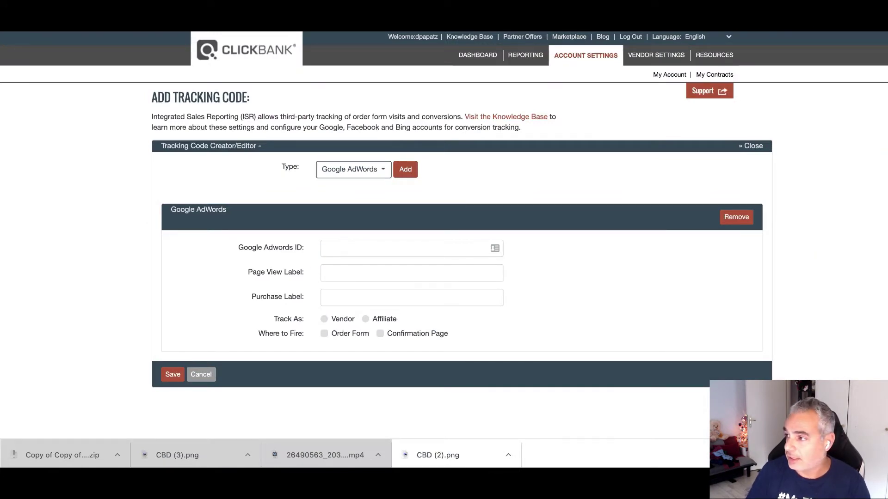
{"action": "key", "text": "ctrl+Right"}
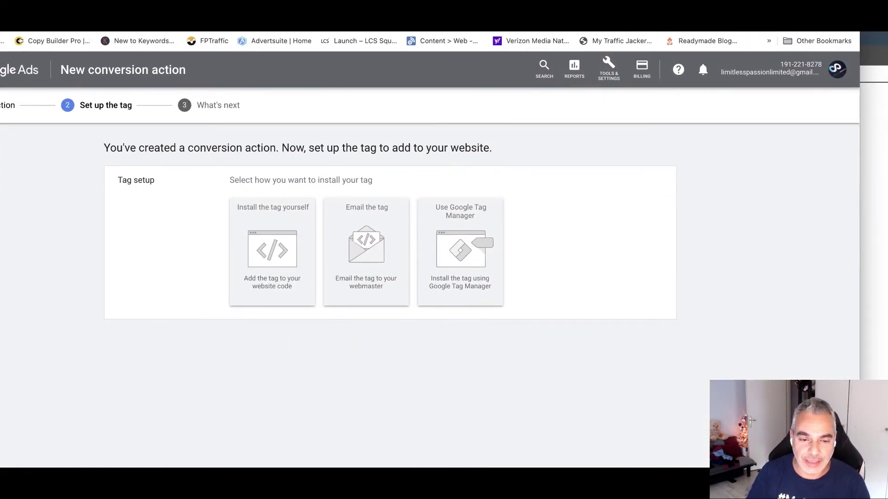
{"action": "left_click", "coordinate": [461, 257]}
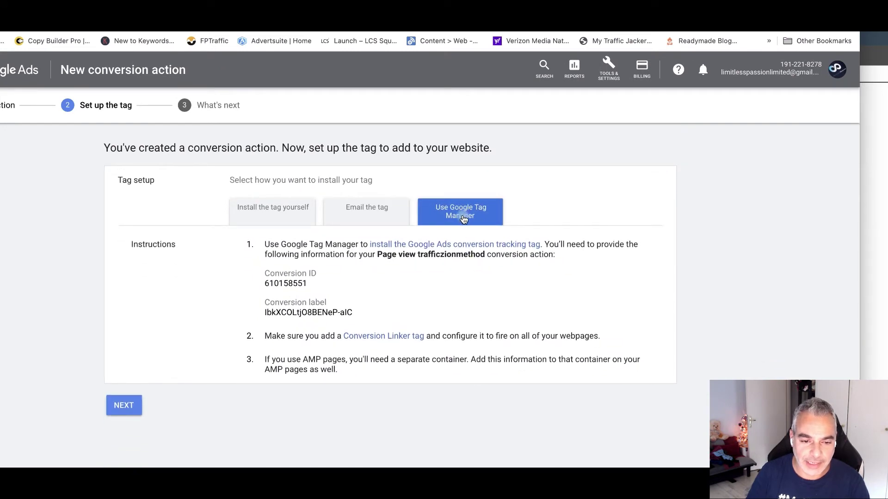
{"action": "left_click_drag", "start_coordinate": [330, 283], "coordinate": [272, 283]}
{"action": "right_click", "coordinate": [276, 289]}
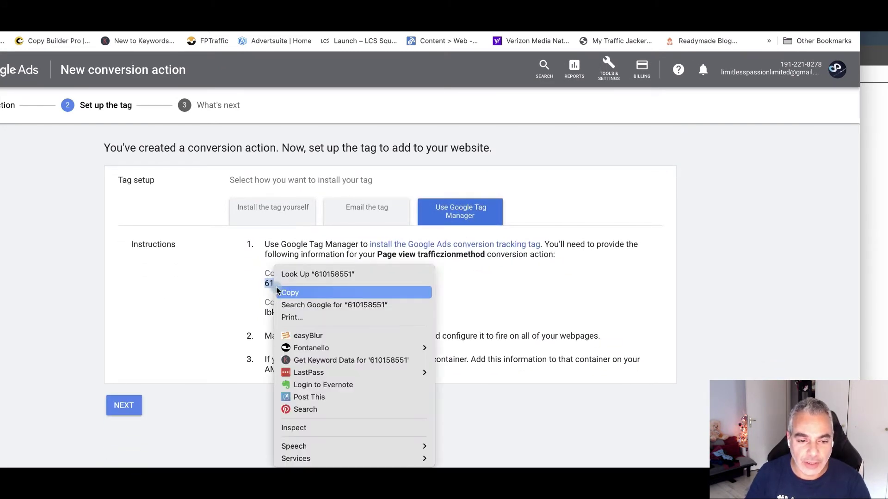
{"action": "left_click", "coordinate": [290, 293]}
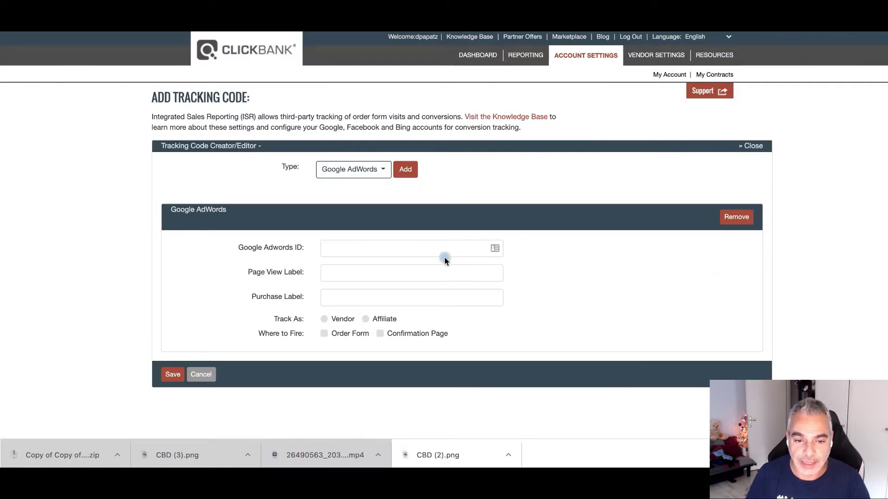
{"action": "left_click", "coordinate": [423, 247]}
{"action": "key", "text": "super+v"}
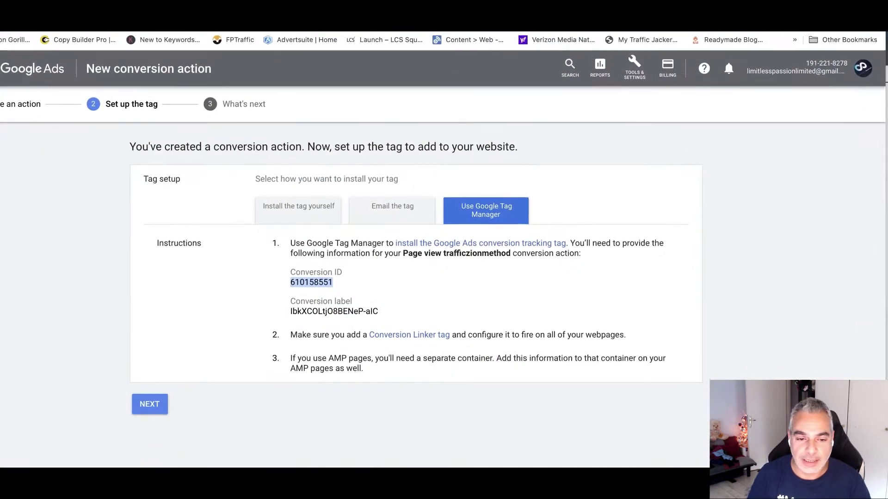
Copy the page-view conversion label from the Tag Manager instructions
{"action": "left_click_drag", "start_coordinate": [387, 306], "coordinate": [296, 305]}
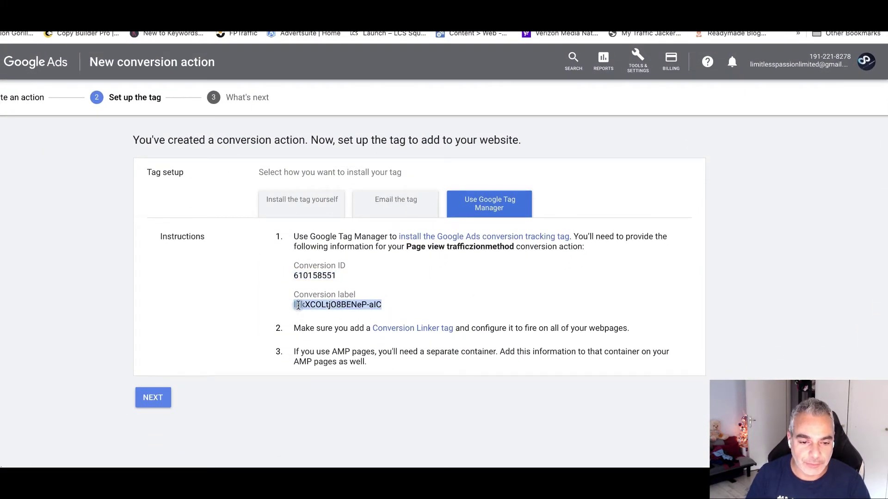
{"action": "right_click", "coordinate": [299, 305]}
{"action": "left_click", "coordinate": [315, 293]}
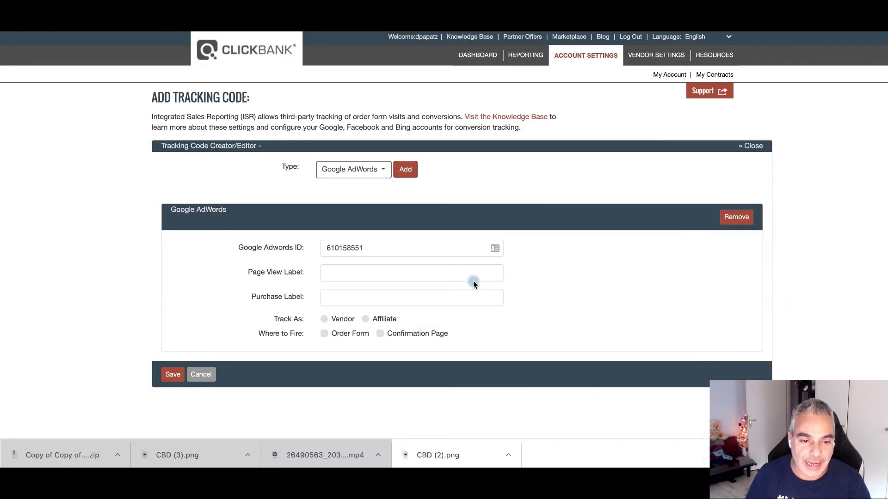
Paste the copied conversion label into ClickBank's Page View Label field
{"action": "left_click", "coordinate": [354, 301]}
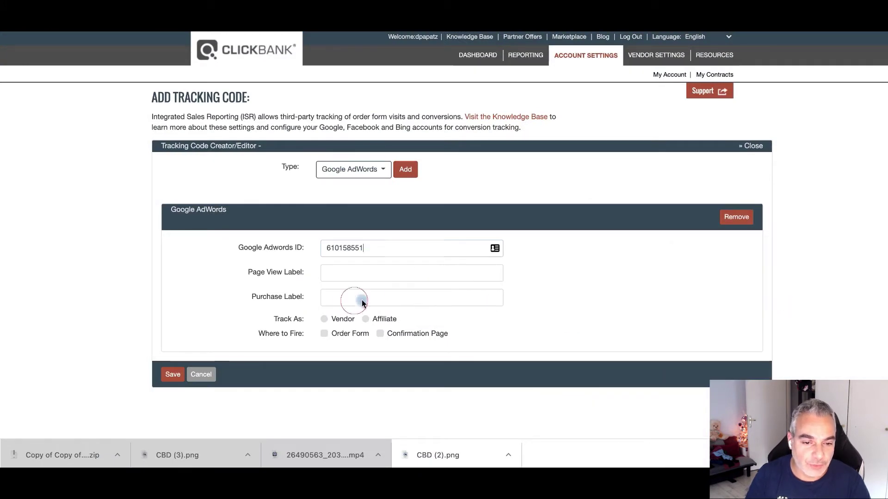
{"action": "left_click", "coordinate": [364, 273]}
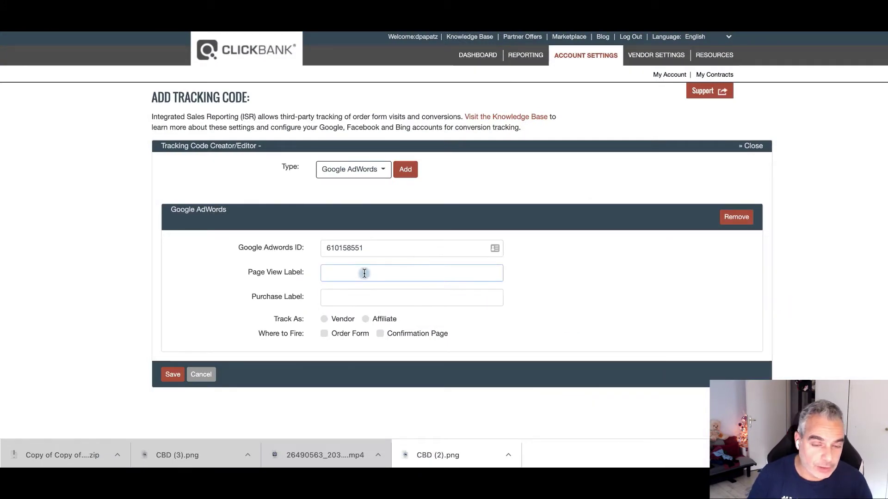
{"action": "key", "text": "ctrl+v"}
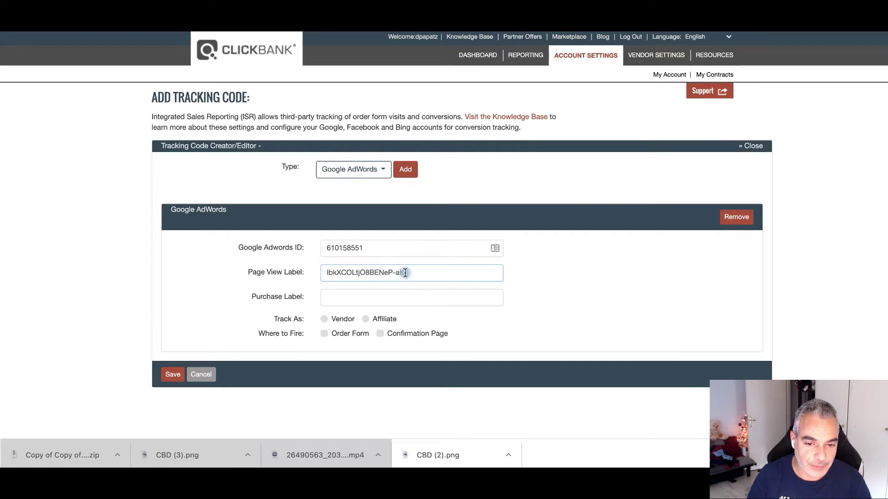
{"action": "left_click_drag", "start_coordinate": [422, 272], "coordinate": [297, 277]}
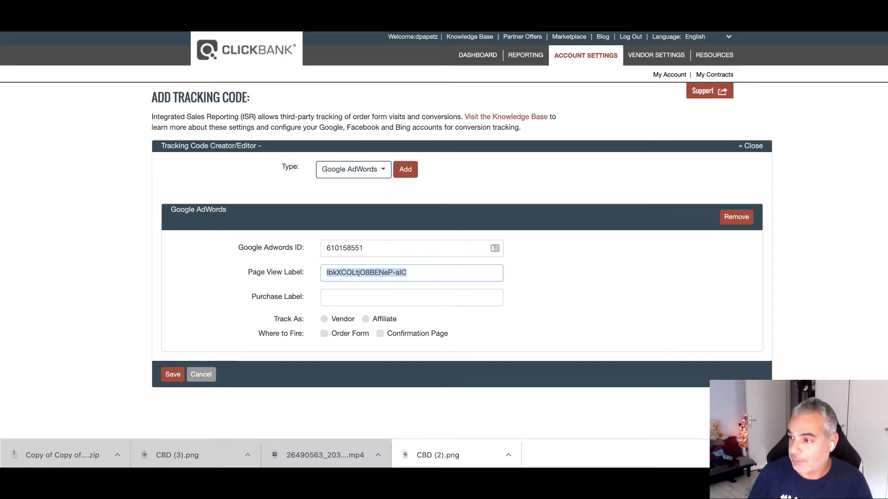
{"action": "key", "text": "super+Tab"}
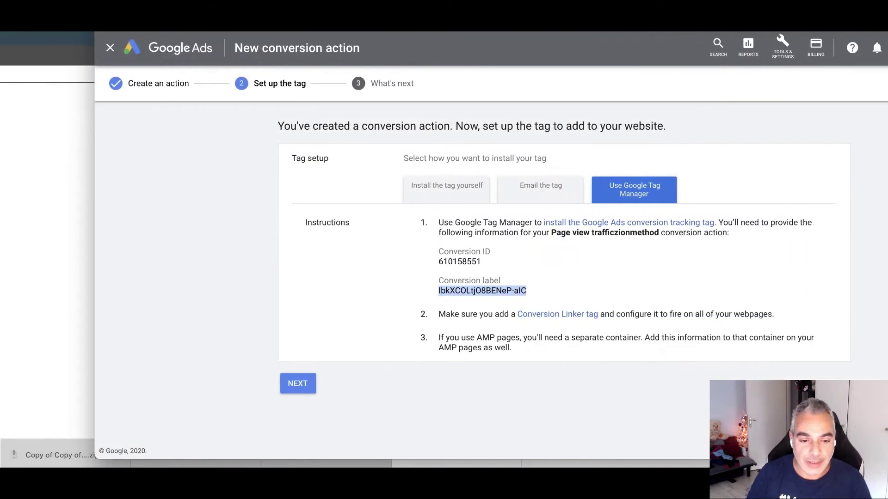
Finish the page-view action and start a Purchase website conversion named Purchase trafficzionmethod
{"action": "left_click", "coordinate": [298, 383]}
{"action": "left_click", "coordinate": [296, 282]}
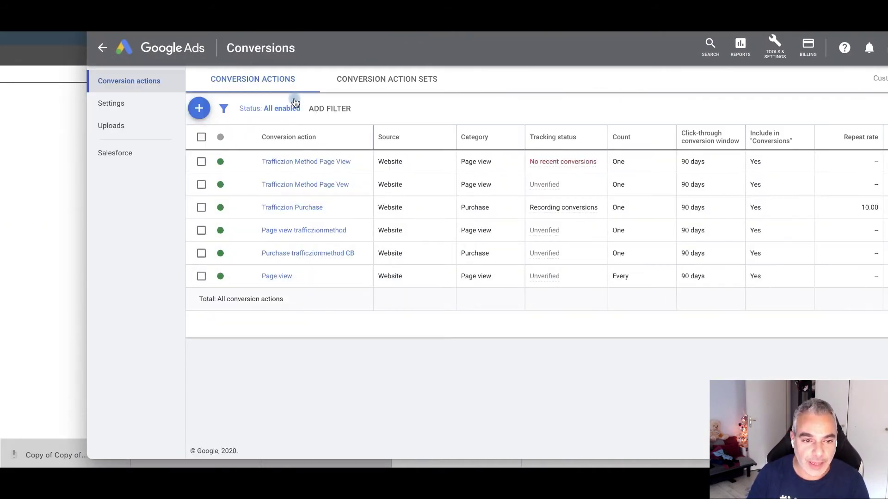
{"action": "left_click", "coordinate": [203, 110]}
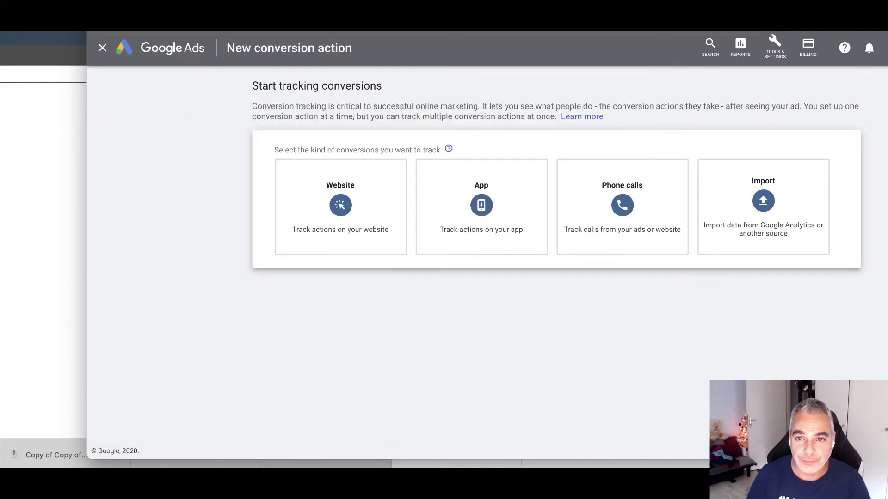
{"action": "left_click", "coordinate": [286, 237]}
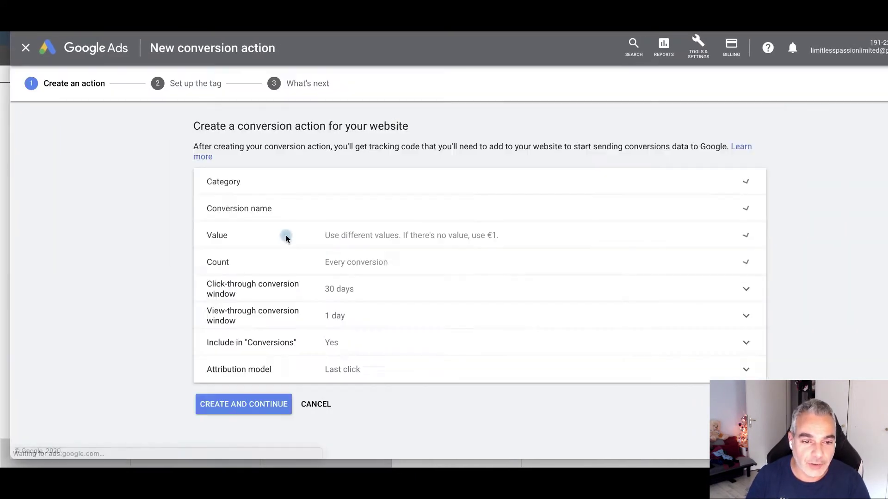
{"action": "left_click", "coordinate": [358, 199]}
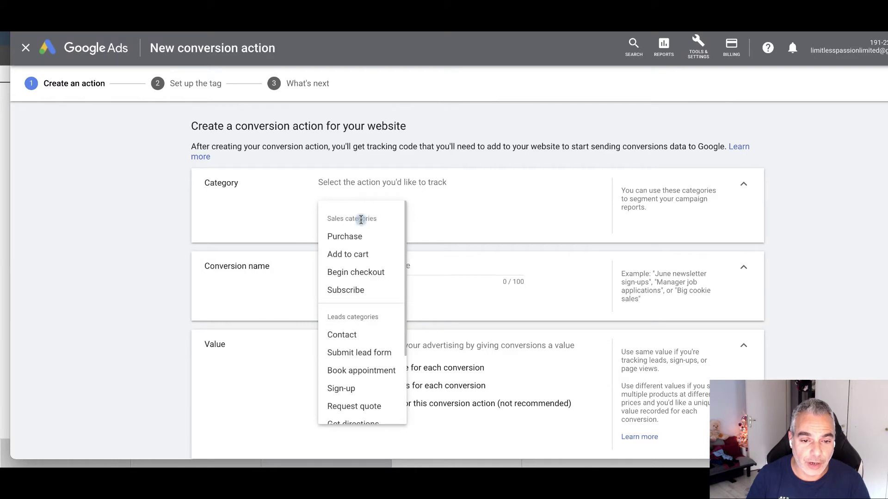
{"action": "left_click", "coordinate": [356, 239]}
{"action": "left_click", "coordinate": [370, 266]}
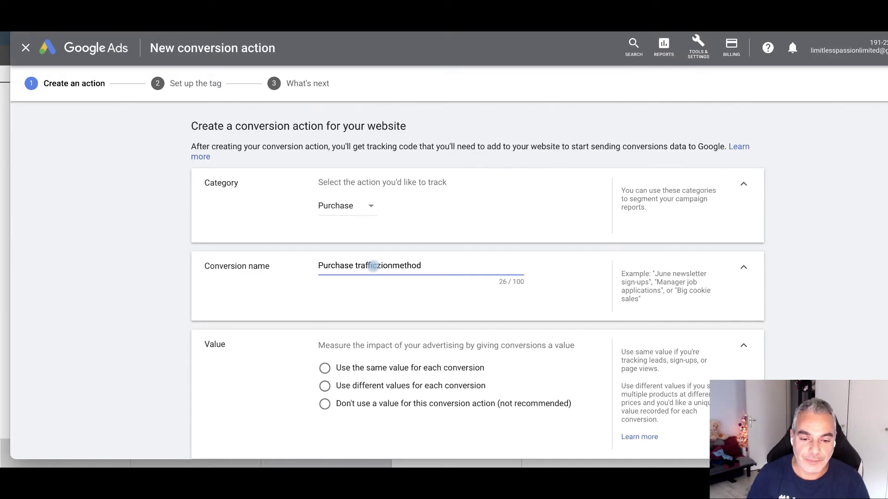
Give the purchase conversion the same value of 3 per conversion and count One per click
{"action": "scroll", "coordinate": [349, 343], "scroll_direction": "down", "scroll_amount": 2}
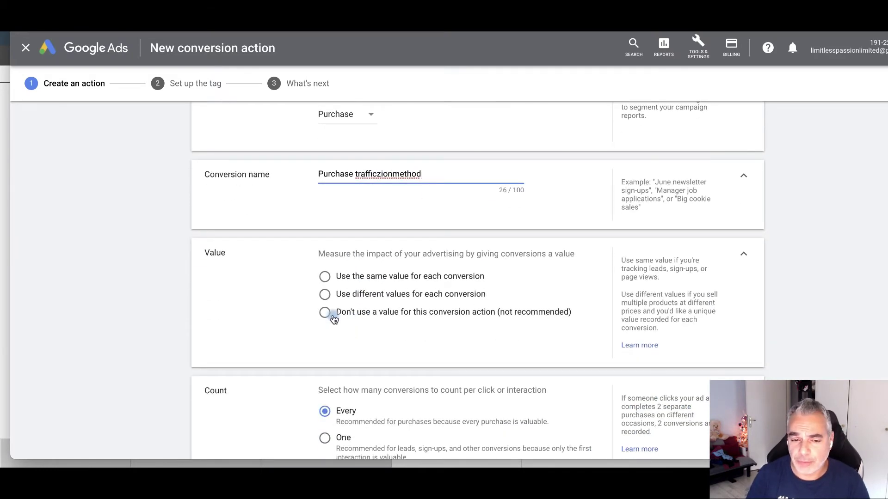
{"action": "left_click", "coordinate": [325, 277]}
{"action": "left_click", "coordinate": [410, 319]}
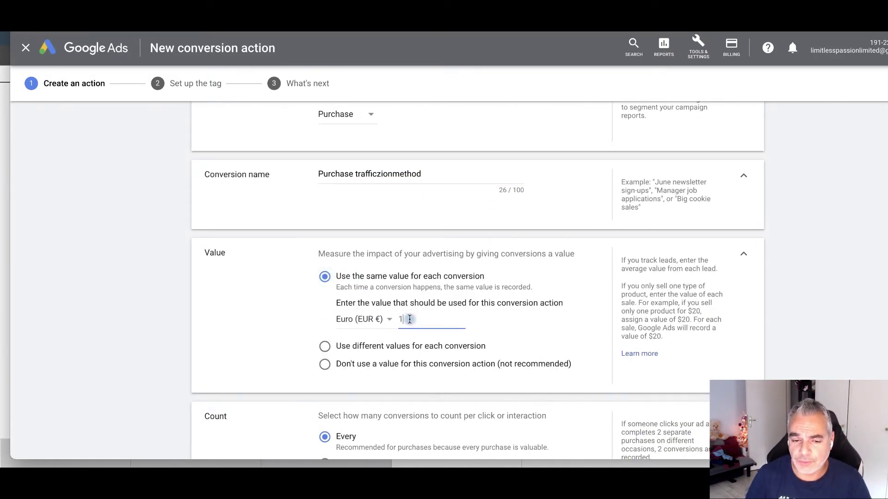
{"action": "key", "text": "BackSpace"}
{"action": "type", "text": "37"}
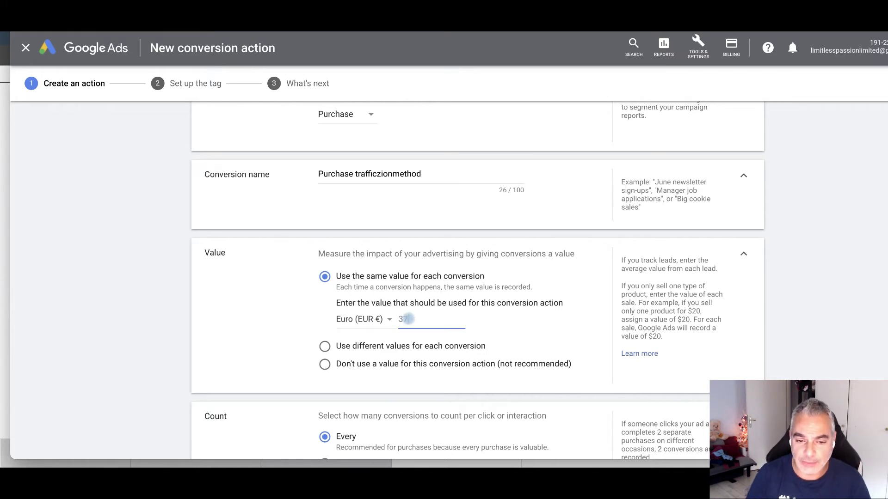
{"action": "scroll", "coordinate": [407, 319], "scroll_direction": "down", "scroll_amount": 4}
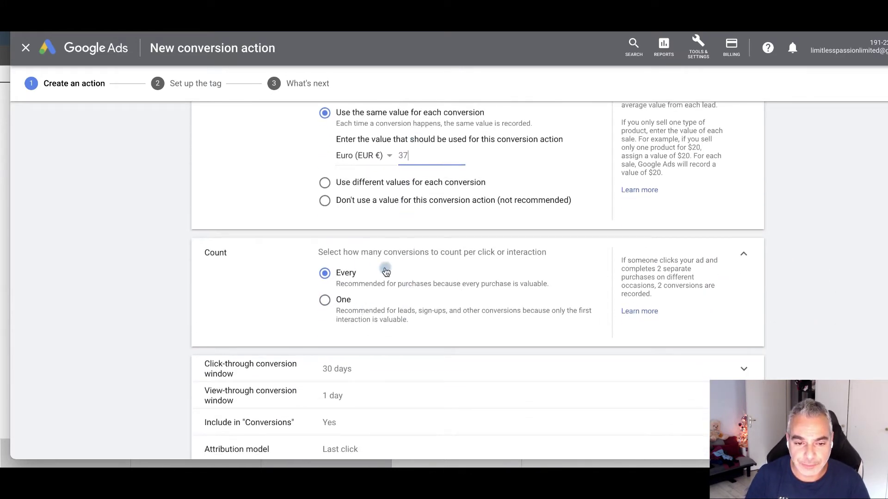
{"action": "scroll", "coordinate": [386, 271], "scroll_direction": "down", "scroll_amount": 2}
{"action": "left_click", "coordinate": [326, 241]}
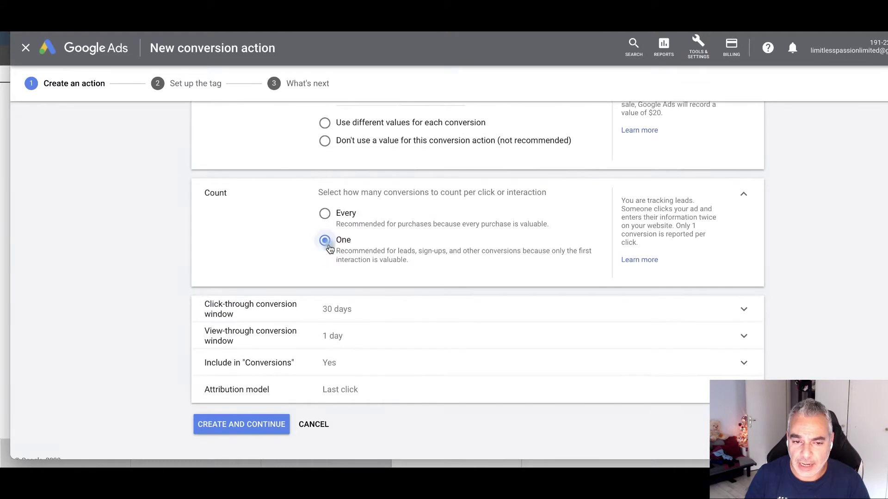
Set the purchase action's click-through window to 90 days and create it
{"action": "scroll", "coordinate": [337, 245], "scroll_direction": "down", "scroll_amount": 1}
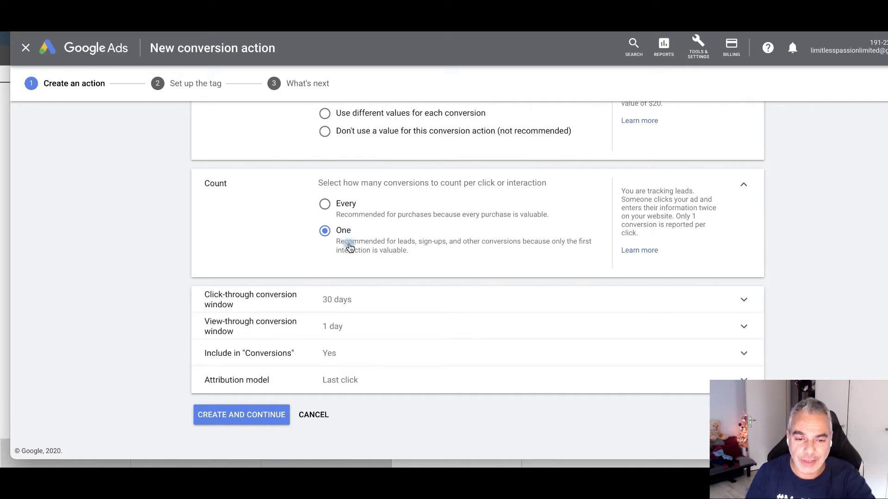
{"action": "left_click", "coordinate": [410, 299]}
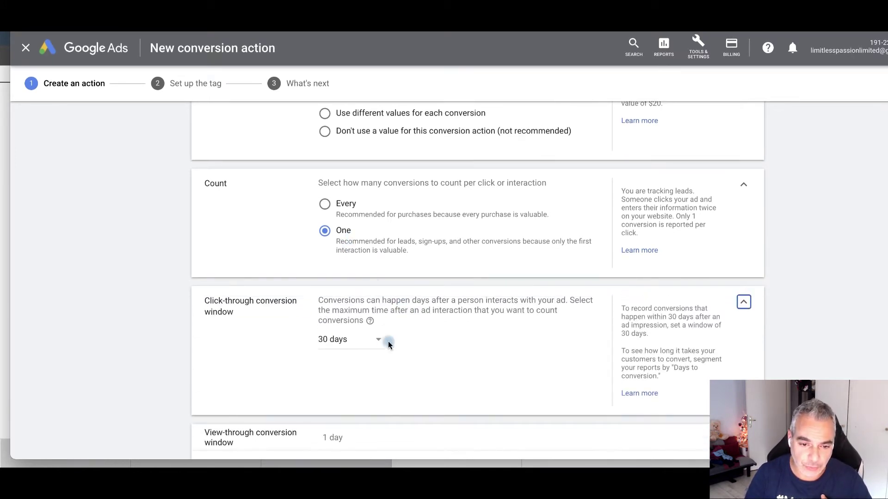
{"action": "left_click", "coordinate": [373, 348]}
{"action": "left_click", "coordinate": [348, 206]}
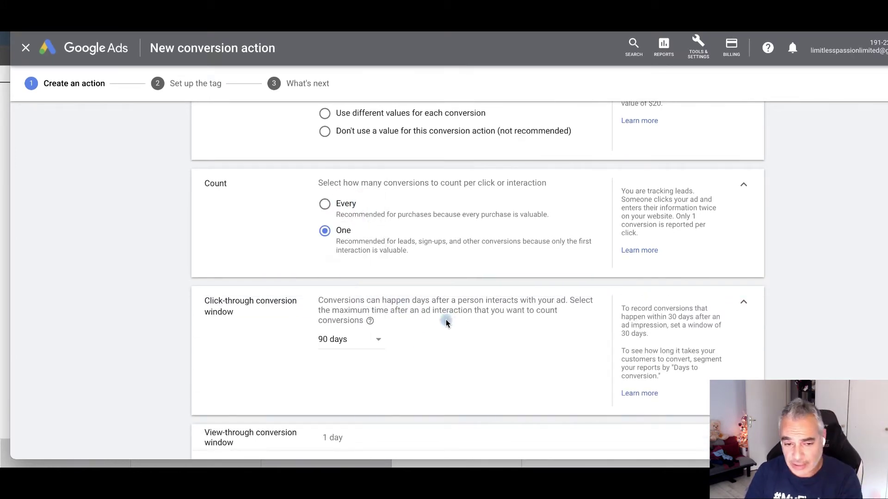
{"action": "scroll", "coordinate": [402, 344], "scroll_direction": "down", "scroll_amount": 3}
{"action": "left_click", "coordinate": [242, 420]}
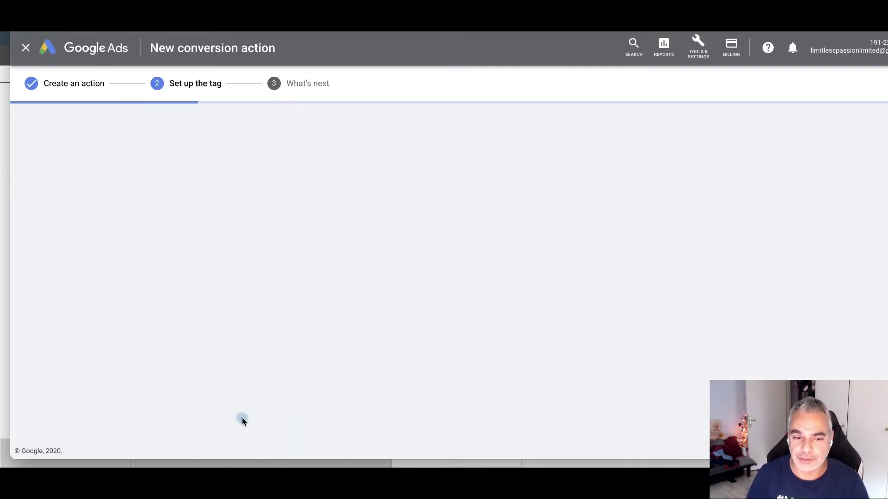
Copy the purchase conversion label from the Google Tag Manager instructions
{"action": "left_click", "coordinate": [554, 225]}
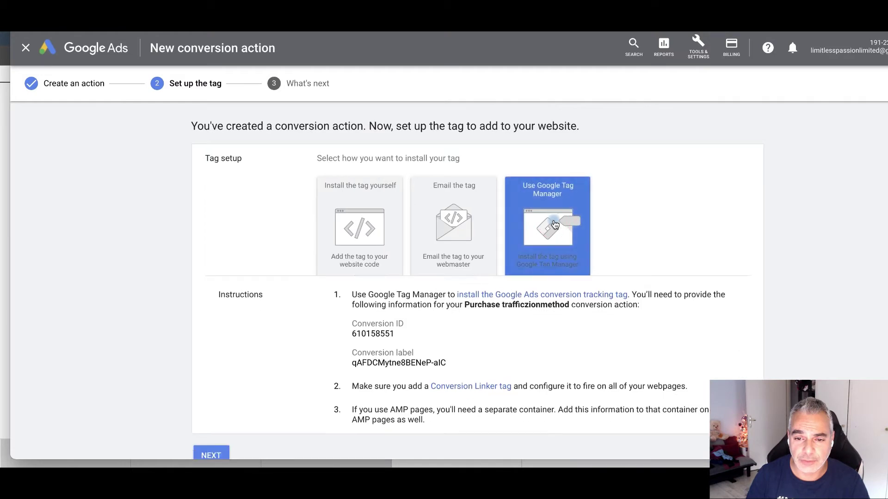
{"action": "left_click_drag", "start_coordinate": [449, 292], "coordinate": [354, 292]}
{"action": "right_click", "coordinate": [357, 292]}
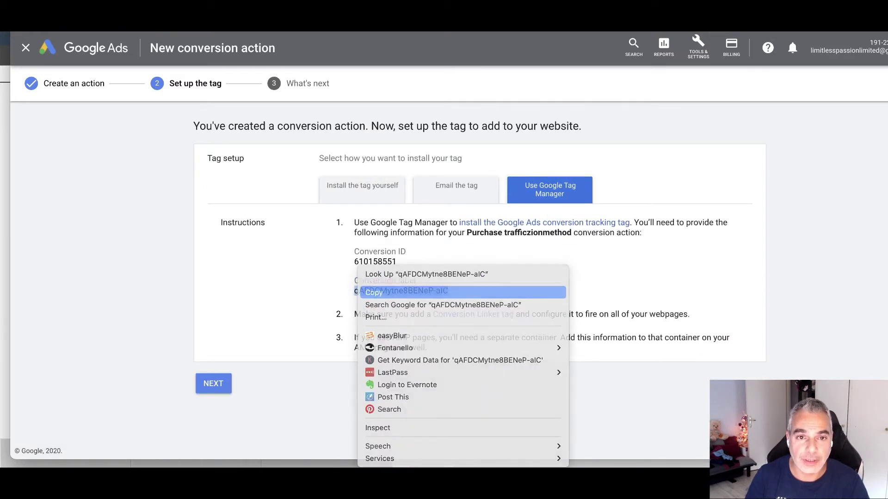
{"action": "left_click", "coordinate": [384, 292]}
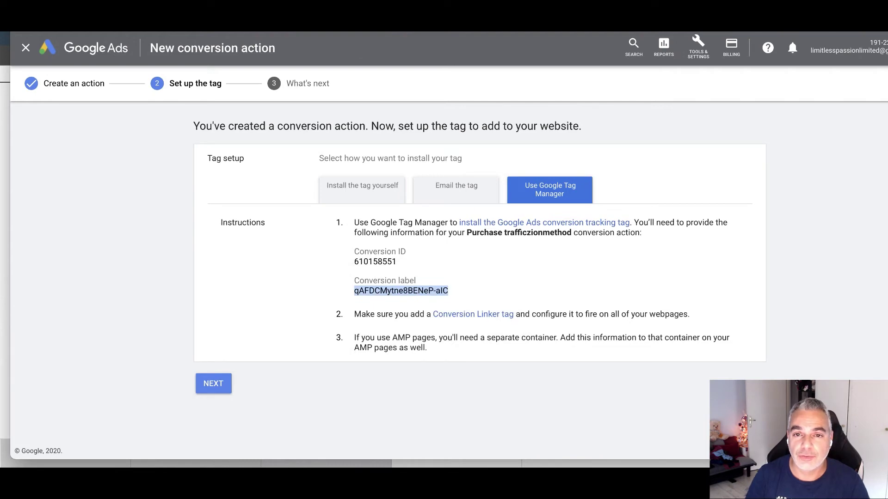
{"action": "key", "text": "super+m"}
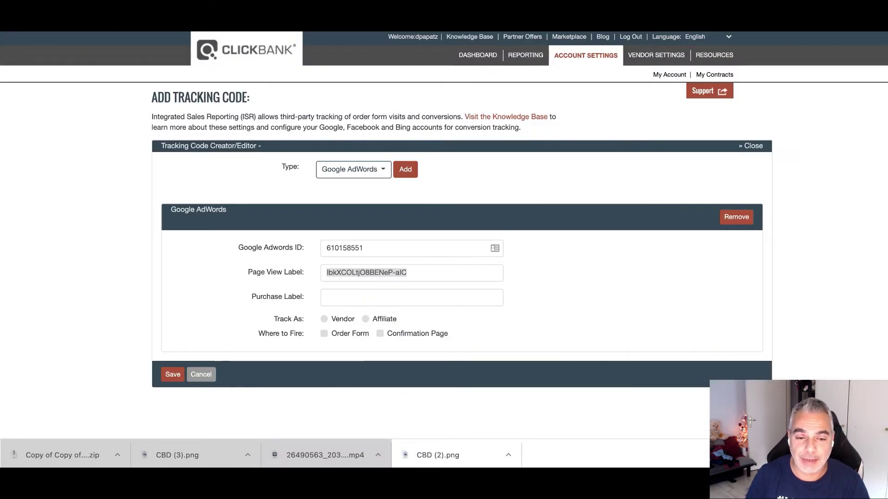
Paste the Purchase Label, track as Vendor on Order Form and Confirmation Page, and save
{"action": "left_click", "coordinate": [392, 300]}
{"action": "key", "text": "super+v"}
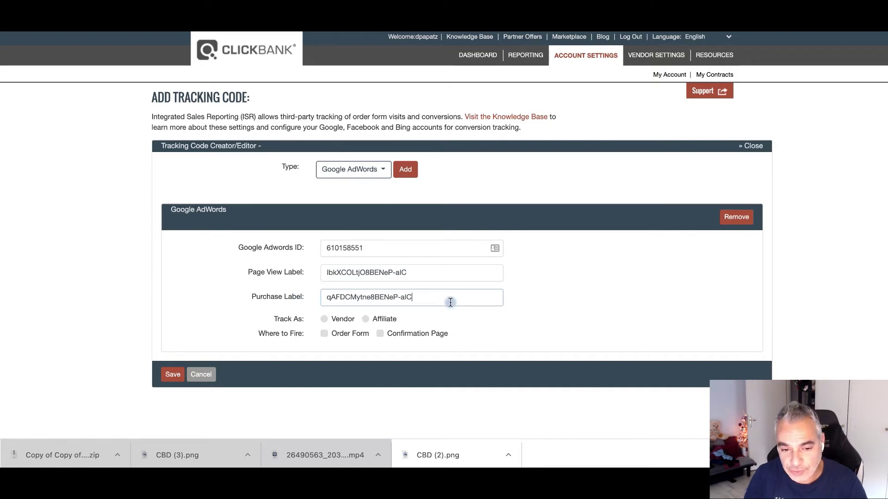
{"action": "left_click_drag", "start_coordinate": [434, 272], "coordinate": [301, 271]}
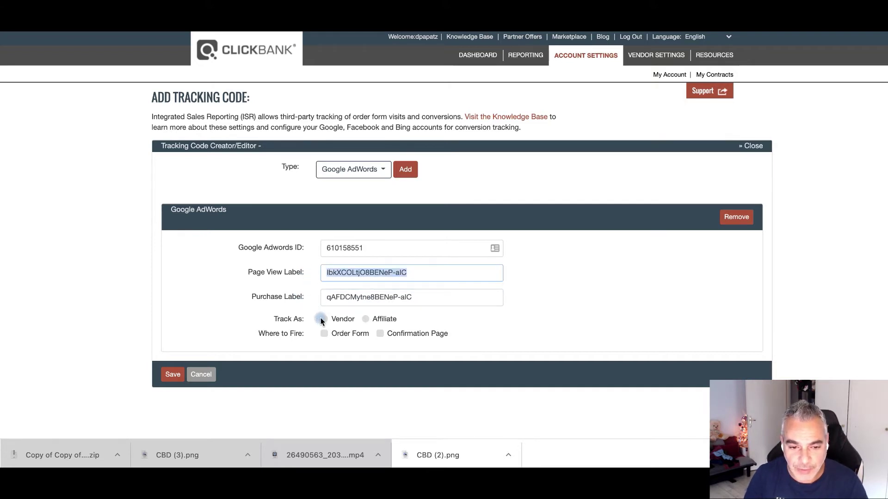
{"action": "left_click", "coordinate": [326, 320]}
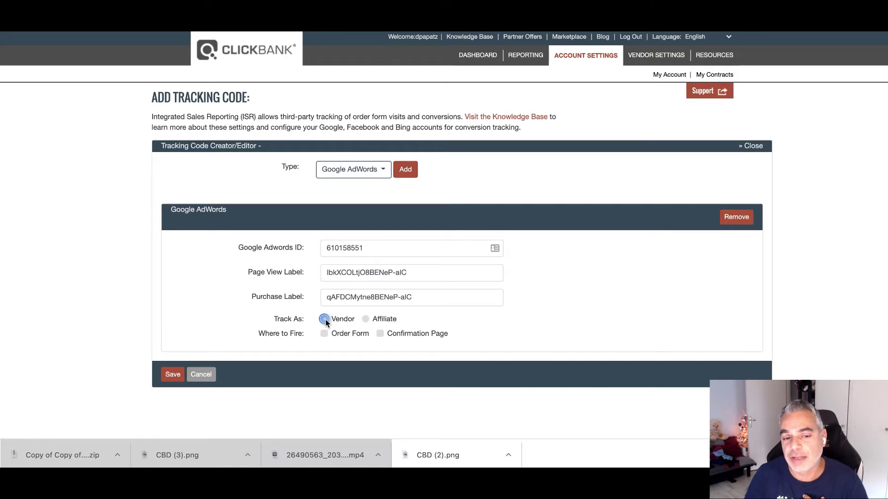
{"action": "left_click", "coordinate": [324, 334]}
{"action": "left_click", "coordinate": [379, 334]}
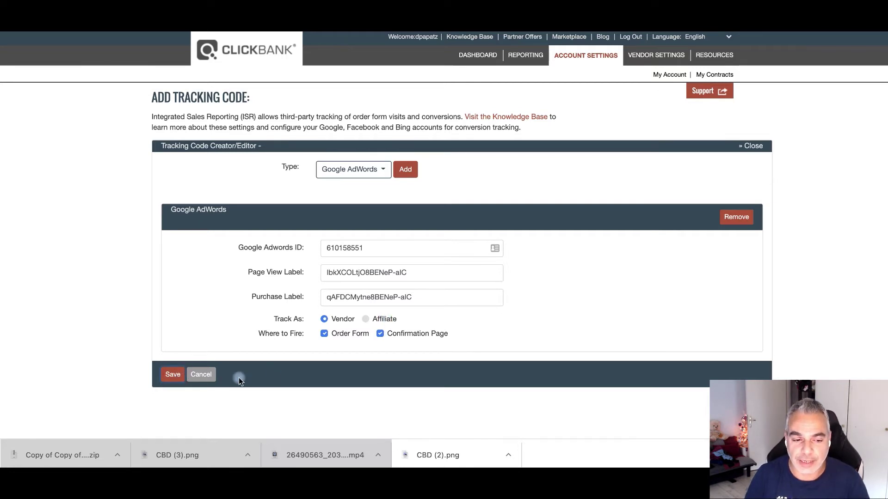
{"action": "left_click", "coordinate": [199, 384]}
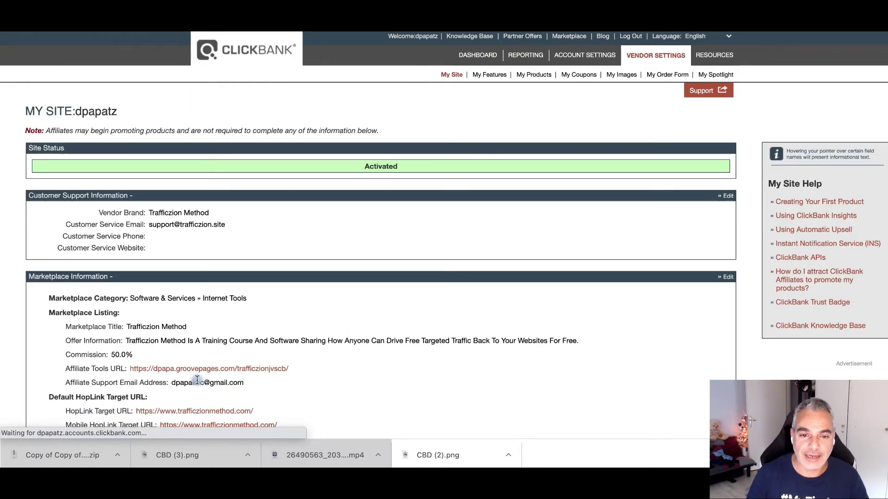
Activate the new Google AdWords tracking code in ClickBank's Integrated Sales Reporting list
{"action": "scroll", "coordinate": [197, 380], "scroll_direction": "down", "scroll_amount": 15}
{"action": "scroll", "coordinate": [222, 298], "scroll_direction": "up", "scroll_amount": 3}
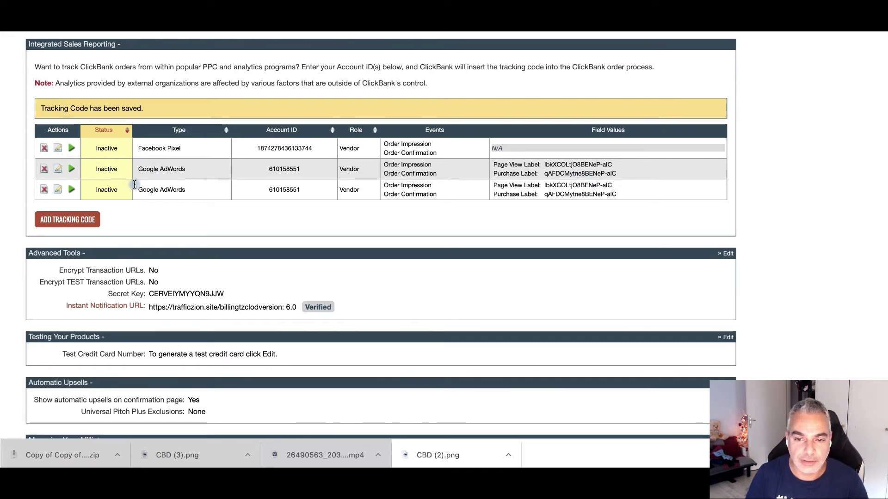
{"action": "left_click", "coordinate": [73, 170]}
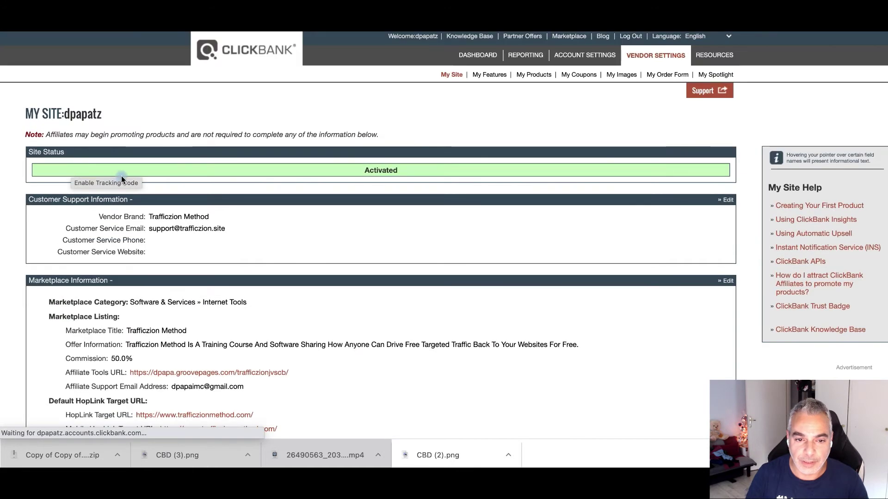
{"action": "scroll", "coordinate": [119, 176], "scroll_direction": "down", "scroll_amount": 5}
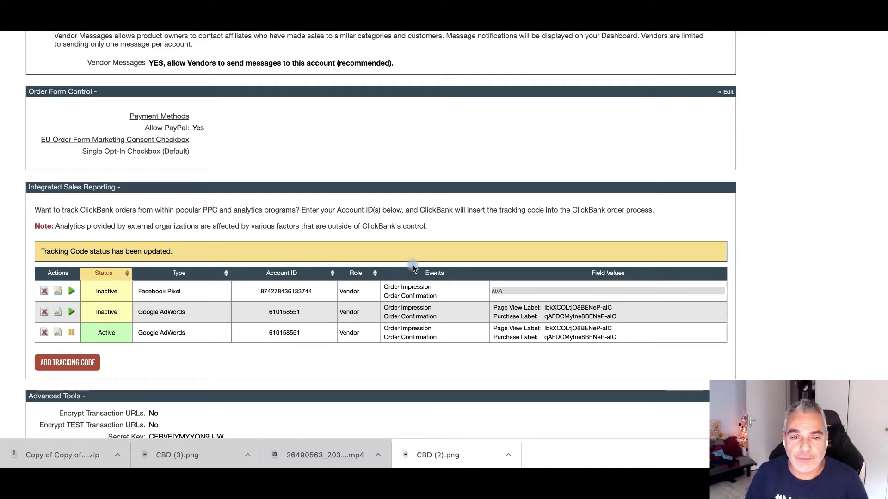
{"action": "scroll", "coordinate": [412, 265], "scroll_direction": "up", "scroll_amount": 15}
{"action": "scroll", "coordinate": [415, 264], "scroll_direction": "down", "scroll_amount": 10}
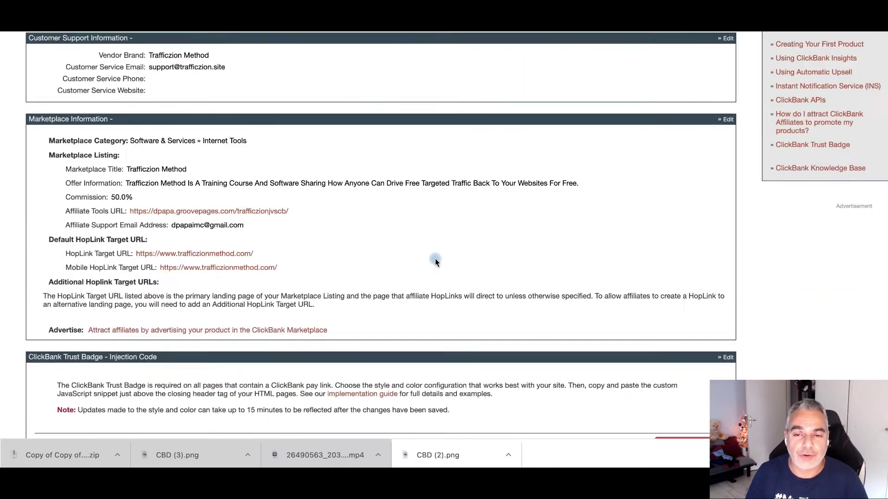
{"action": "scroll", "coordinate": [435, 259], "scroll_direction": "up", "scroll_amount": 10}
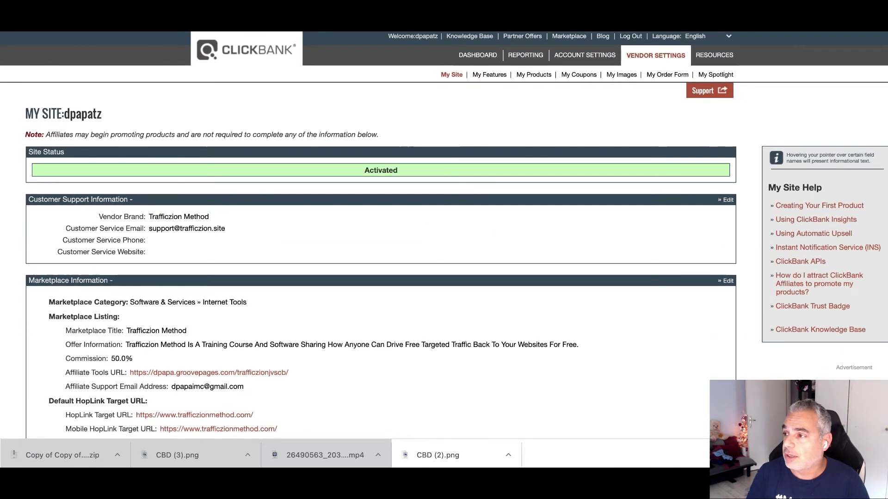
{"action": "key", "text": "super+grave"}
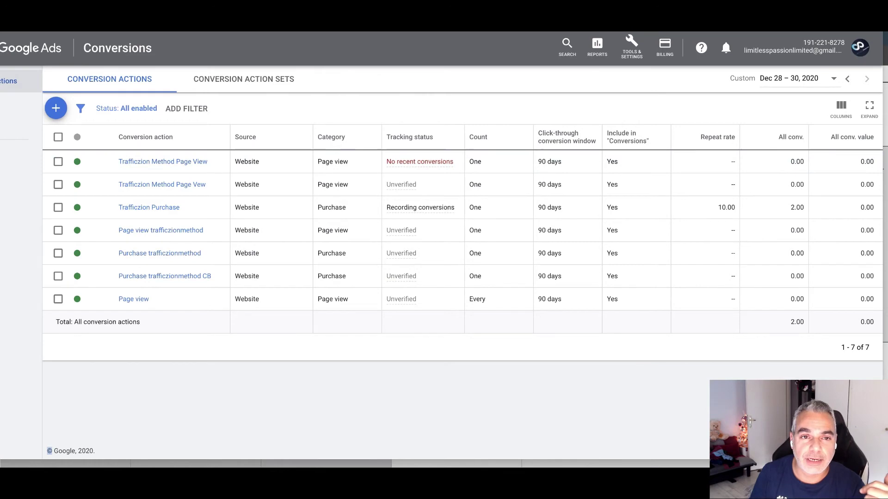
{"action": "key", "text": "super+grave"}
{"action": "scroll", "coordinate": [563, 272], "scroll_direction": "down", "scroll_amount": 15}
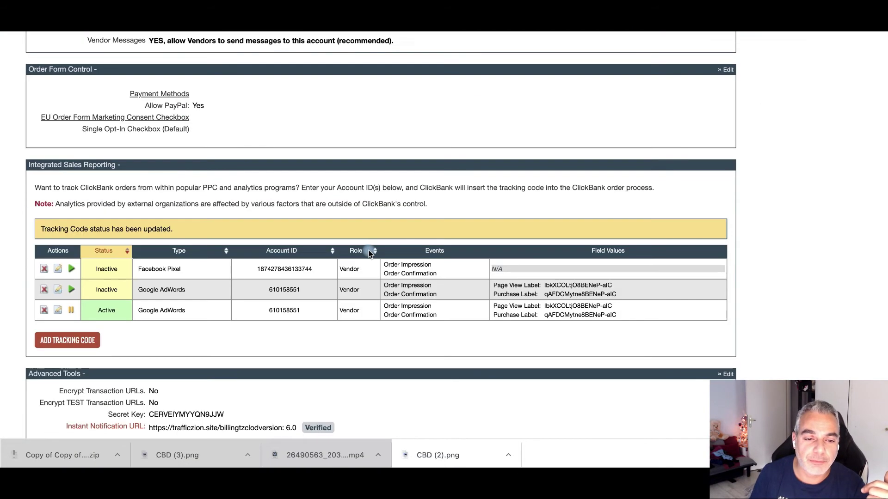
{"action": "scroll", "coordinate": [370, 253], "scroll_direction": "down", "scroll_amount": 2}
{"action": "scroll", "coordinate": [138, 255], "scroll_direction": "down", "scroll_amount": 2}
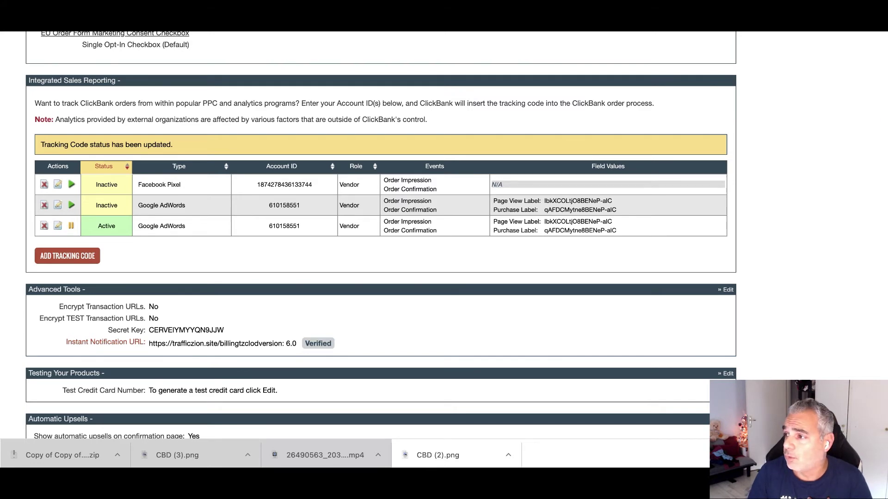
{"action": "key", "text": "super+Tab"}
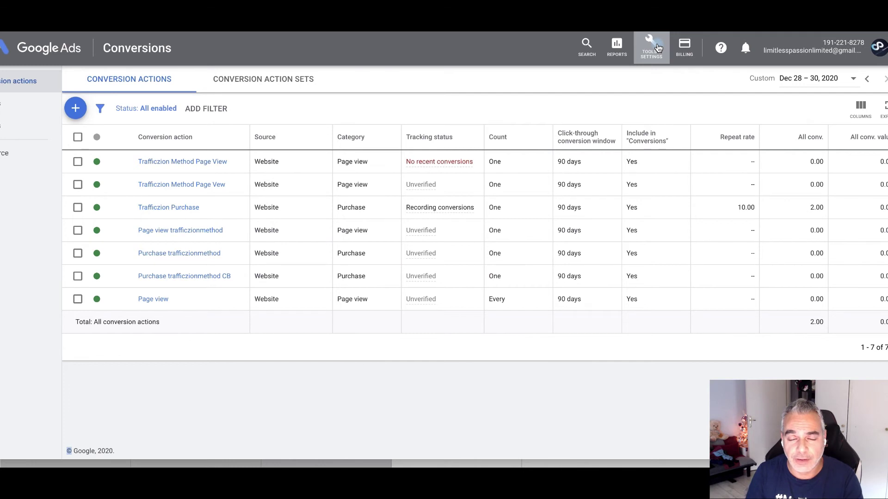
Start a new website conversion action in the Page view category
{"action": "left_click", "coordinate": [658, 47]}
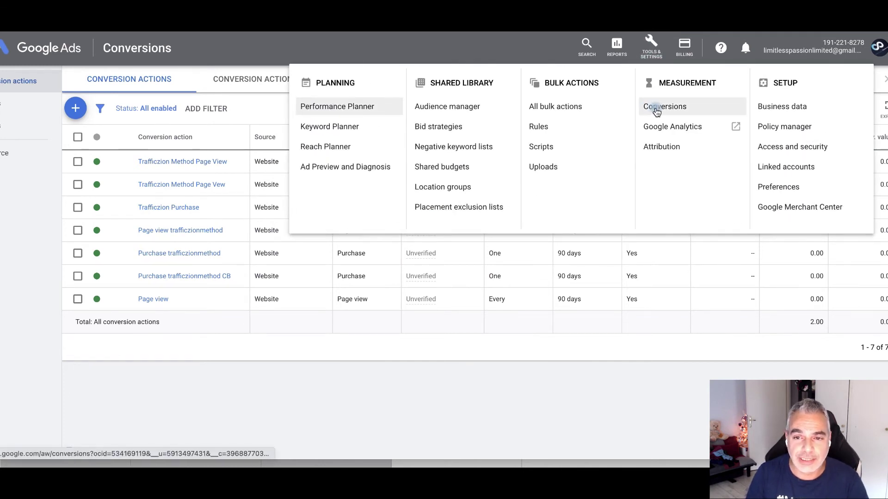
{"action": "left_click", "coordinate": [657, 111]}
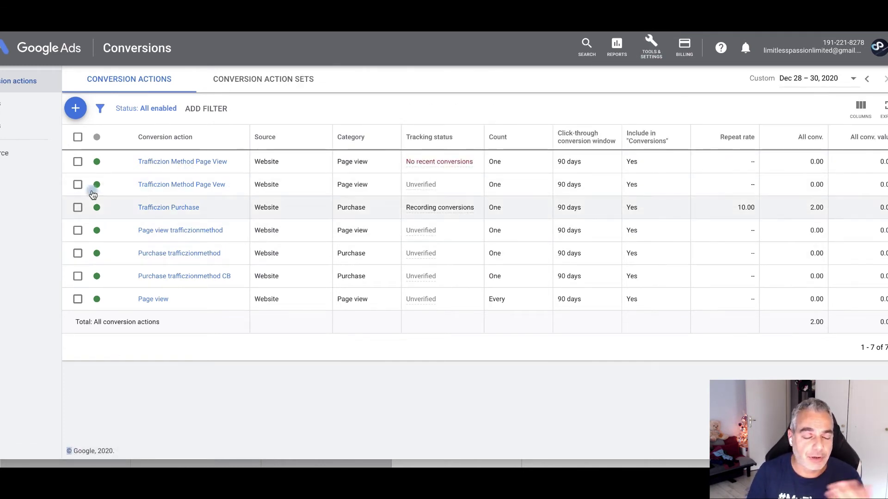
{"action": "left_click", "coordinate": [76, 108]}
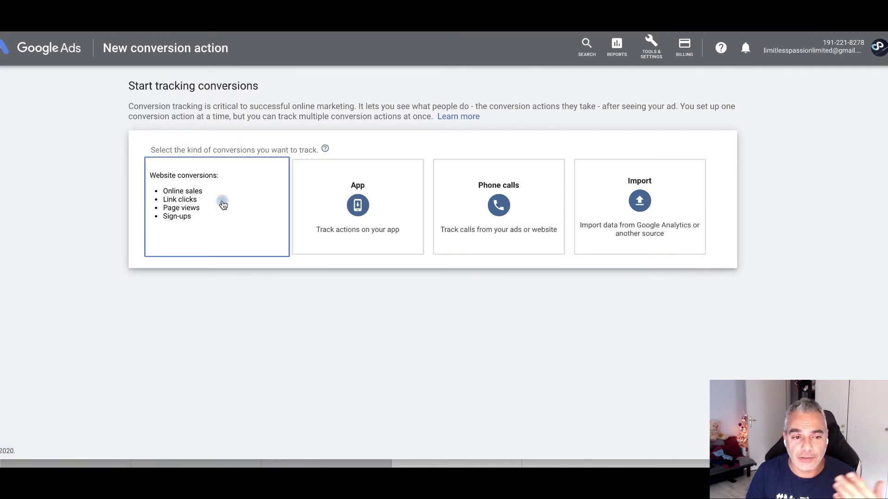
{"action": "left_click", "coordinate": [223, 204]}
{"action": "left_click", "coordinate": [311, 204]}
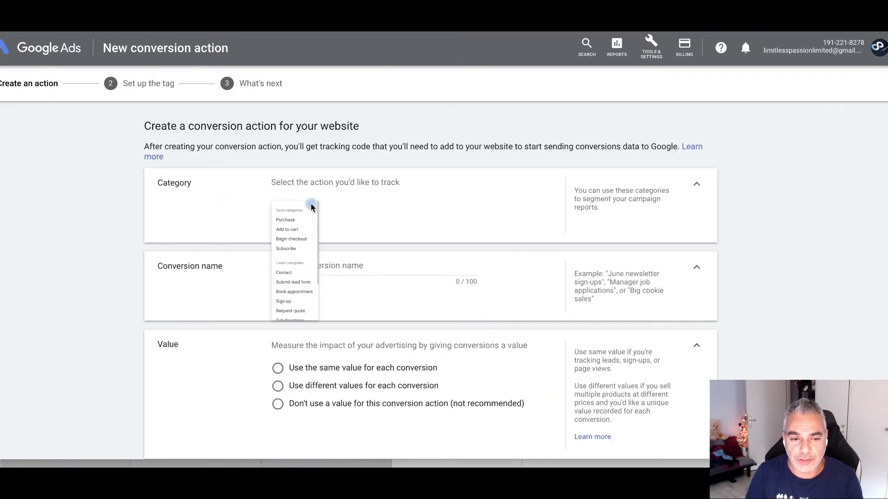
{"action": "scroll", "coordinate": [311, 373], "scroll_direction": "down", "scroll_amount": 3}
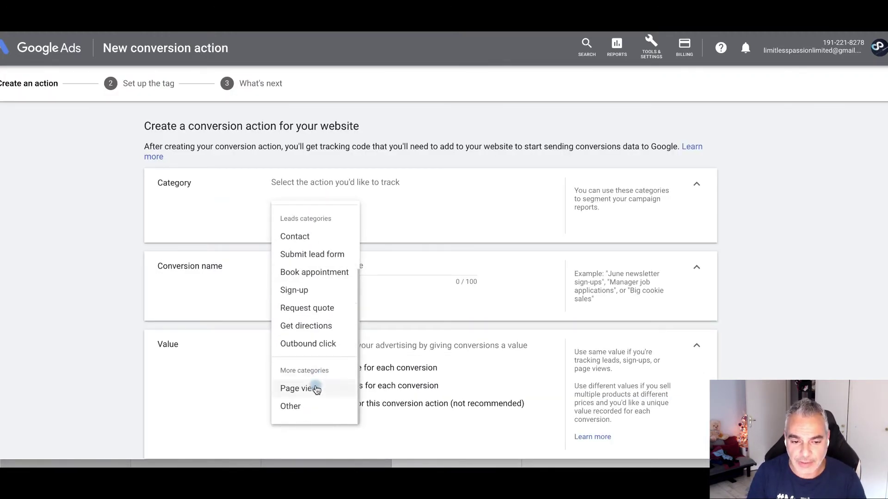
{"action": "left_click", "coordinate": [311, 387]}
Name it 'Page view trafficziomethod offical sales page', with no value, one count, 90-day window, and create it
{"action": "left_click", "coordinate": [336, 270]}
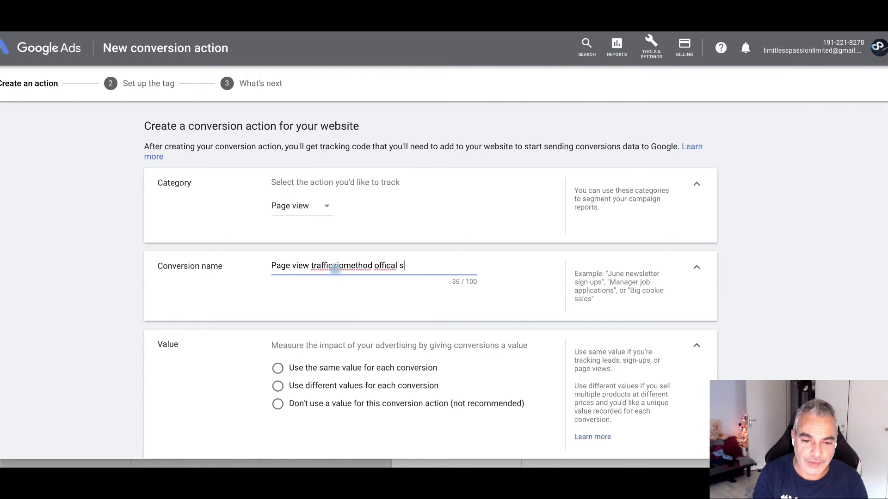
{"action": "scroll", "coordinate": [319, 273], "scroll_direction": "down", "scroll_amount": 3}
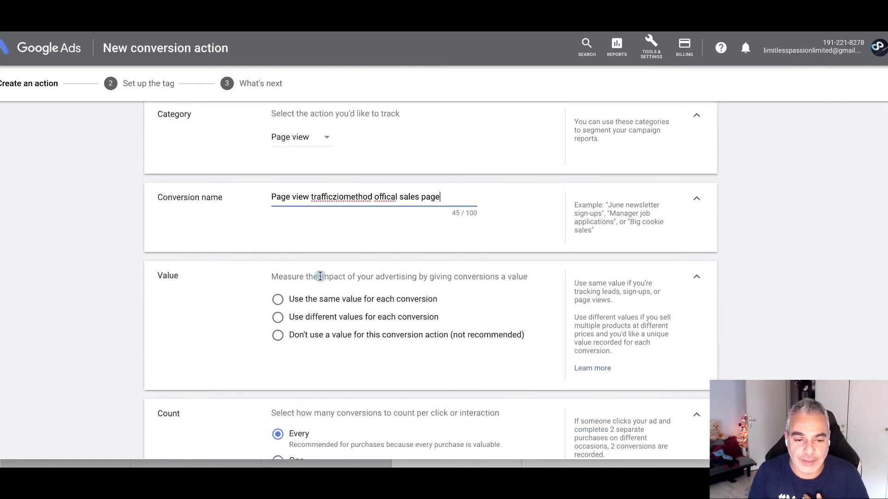
{"action": "left_click", "coordinate": [278, 303]}
{"action": "scroll", "coordinate": [287, 304], "scroll_direction": "down", "scroll_amount": 4}
{"action": "left_click", "coordinate": [279, 230]}
{"action": "left_click", "coordinate": [326, 308]}
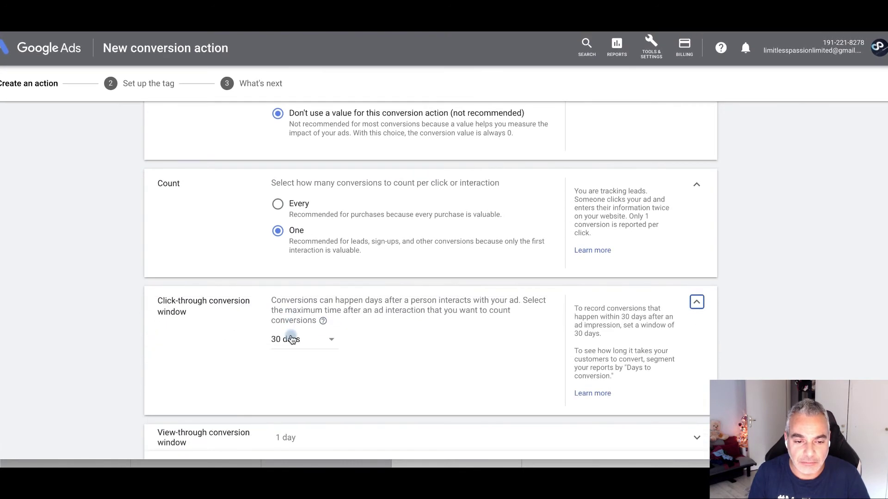
{"action": "left_click", "coordinate": [292, 338]}
{"action": "left_click", "coordinate": [288, 244]}
{"action": "scroll", "coordinate": [278, 259], "scroll_direction": "down", "scroll_amount": 2}
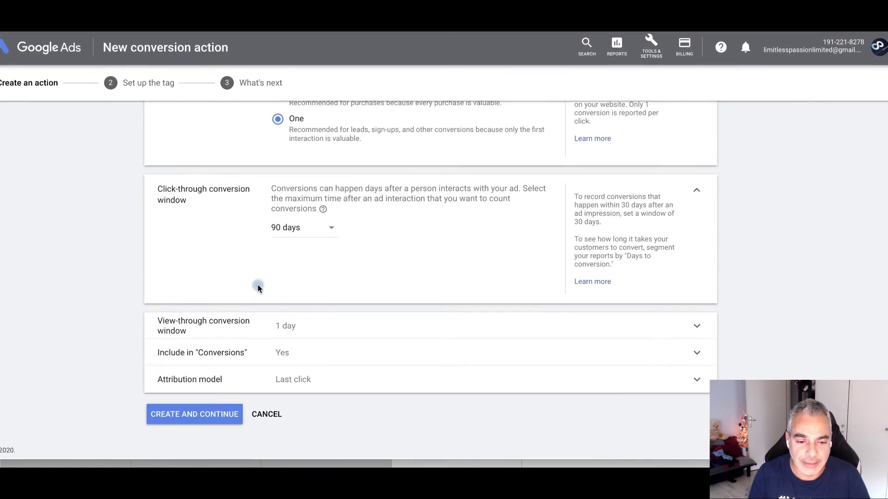
{"action": "left_click", "coordinate": [208, 421]}
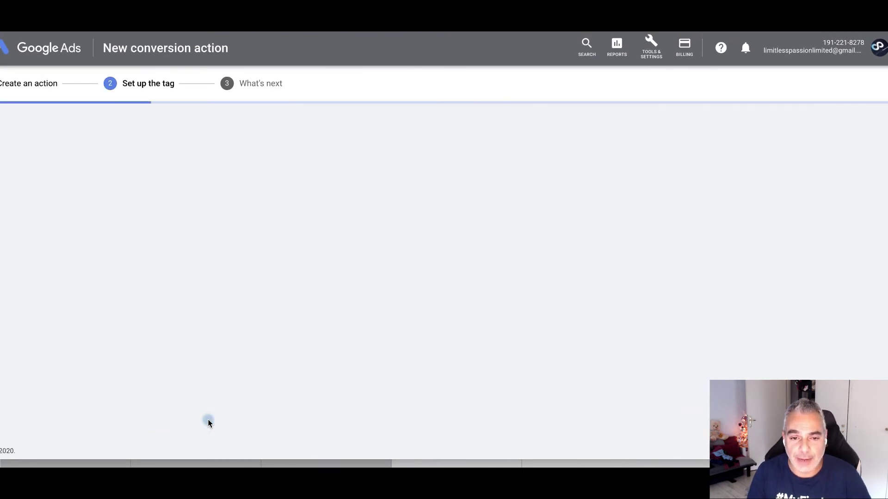
Copy the global site tag code from the Install the tag yourself instructions
{"action": "left_click", "coordinate": [314, 203]}
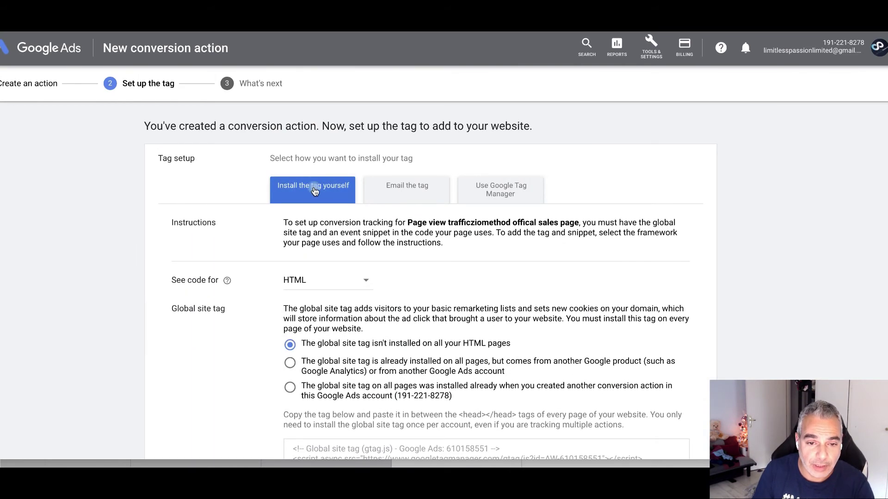
{"action": "scroll", "coordinate": [420, 379], "scroll_direction": "down", "scroll_amount": 3}
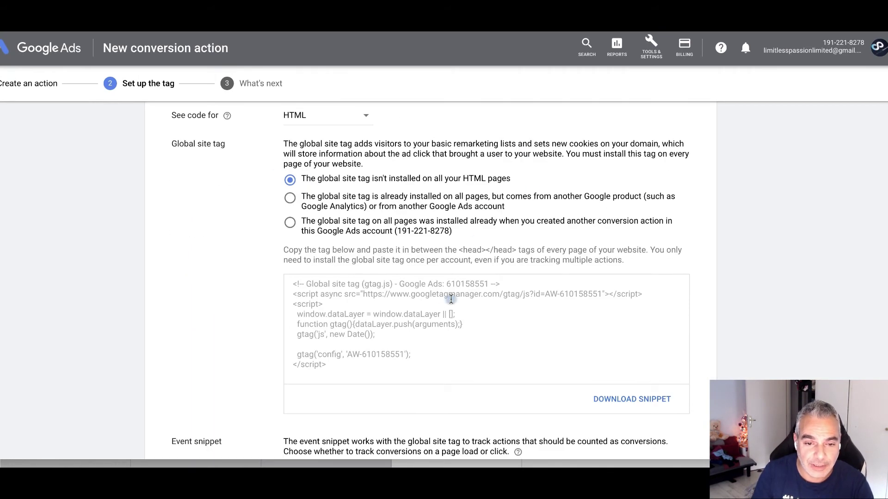
{"action": "left_click", "coordinate": [418, 320]}
{"action": "right_click", "coordinate": [403, 317]}
{"action": "left_click", "coordinate": [448, 294]}
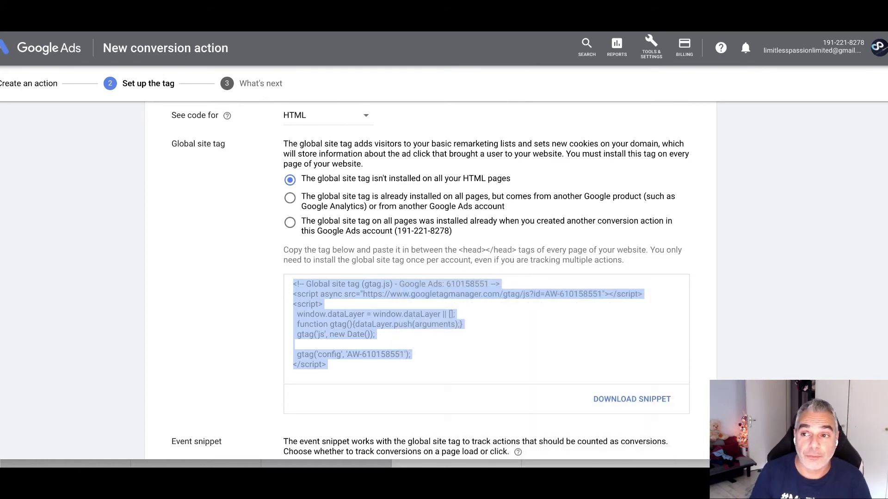
Open the GrooveFunnels site in a new browser tab
{"action": "key", "text": "ctrl+t"}
{"action": "type", "text": "ap"}
{"action": "key", "text": "Return"}
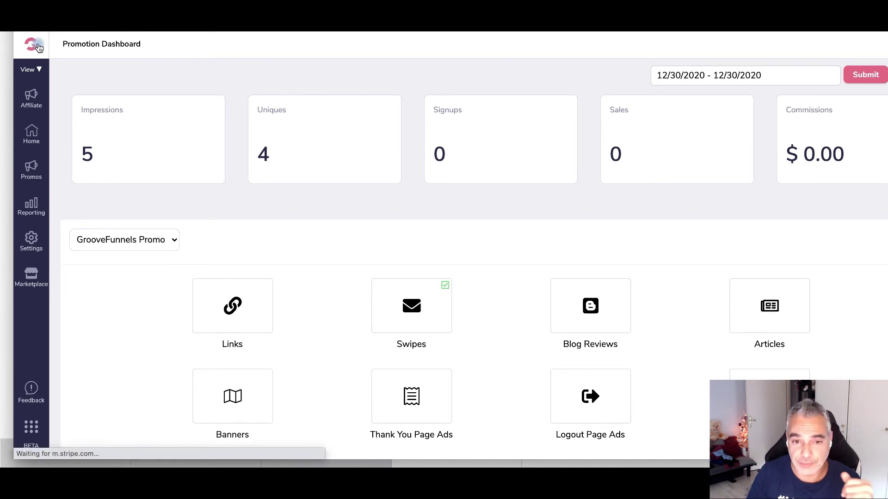
From the GrooveFunnels home, open the Trafficzion Cloud page's settings via the Pages list
{"action": "left_click", "coordinate": [39, 46]}
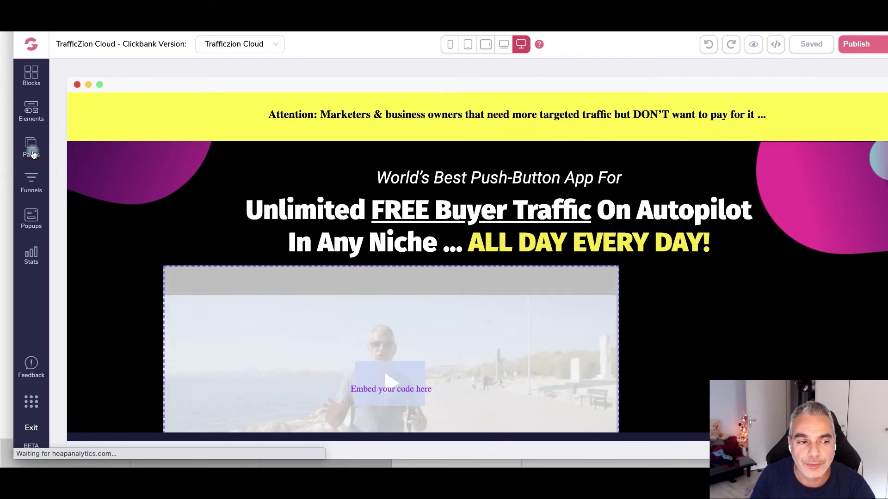
{"action": "left_click", "coordinate": [32, 148]}
{"action": "left_click", "coordinate": [178, 141]}
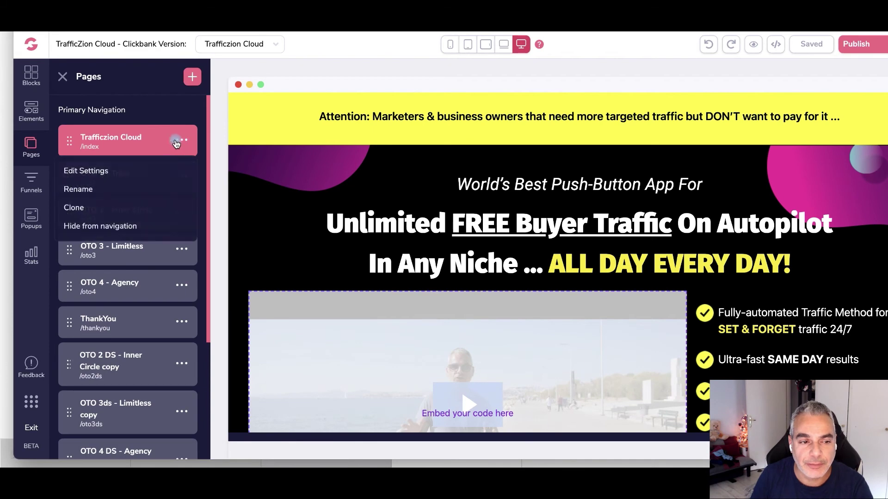
{"action": "left_click", "coordinate": [84, 171]}
{"action": "scroll", "coordinate": [123, 226], "scroll_direction": "down", "scroll_amount": 8}
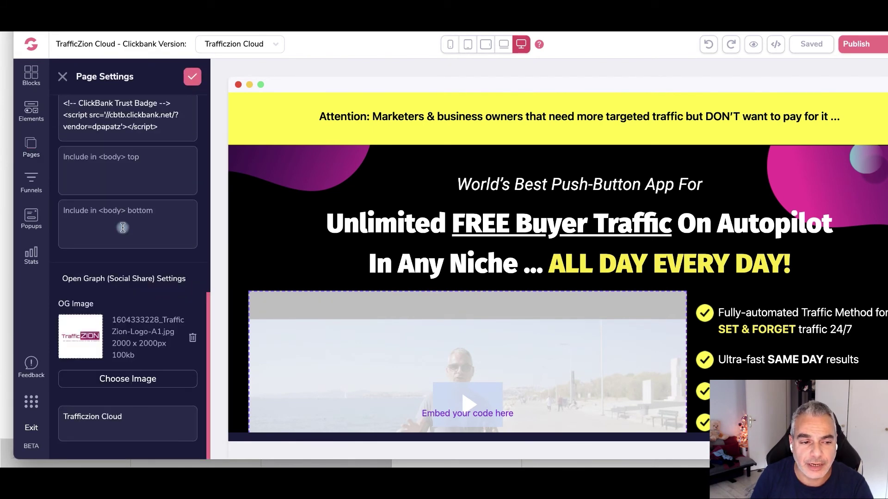
{"action": "scroll", "coordinate": [95, 257], "scroll_direction": "up", "scroll_amount": 5}
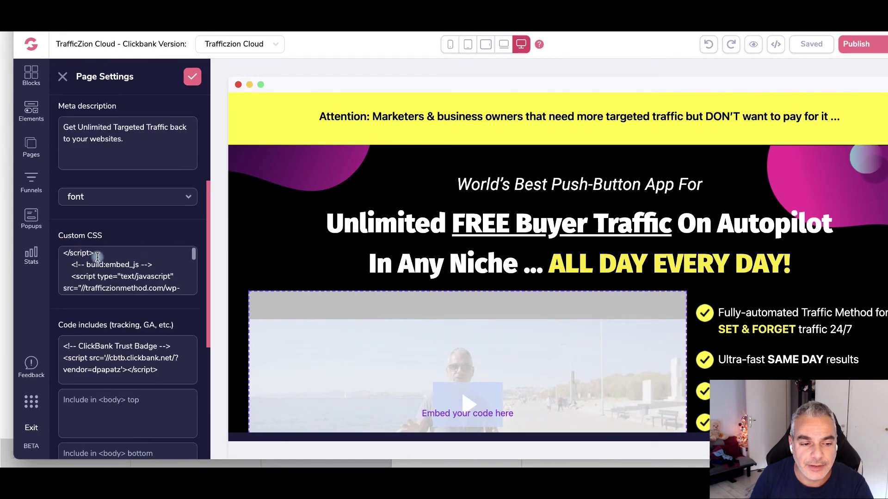
{"action": "scroll", "coordinate": [97, 258], "scroll_direction": "down", "scroll_amount": 3}
{"action": "left_click_drag", "start_coordinate": [64, 265], "coordinate": [157, 276]}
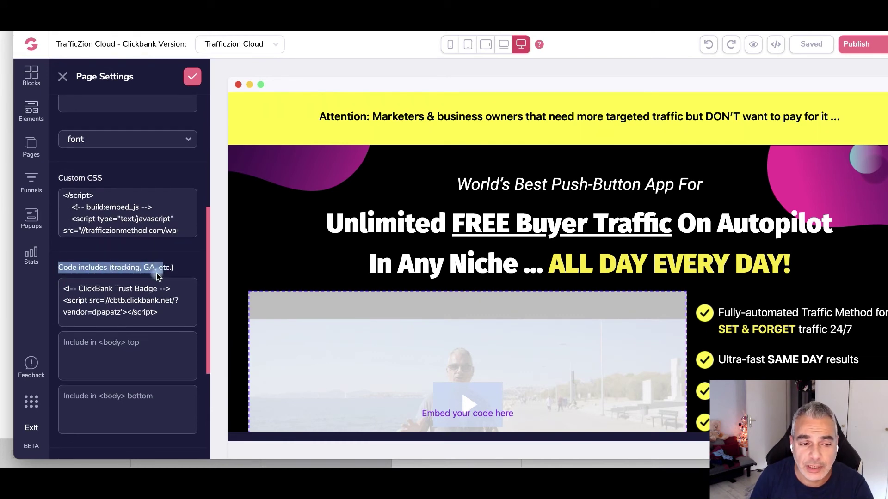
{"action": "scroll", "coordinate": [107, 268], "scroll_direction": "down", "scroll_amount": 1}
Check the site statistics, then reopen the Trafficzion Cloud page's settings
{"action": "left_click", "coordinate": [31, 255]}
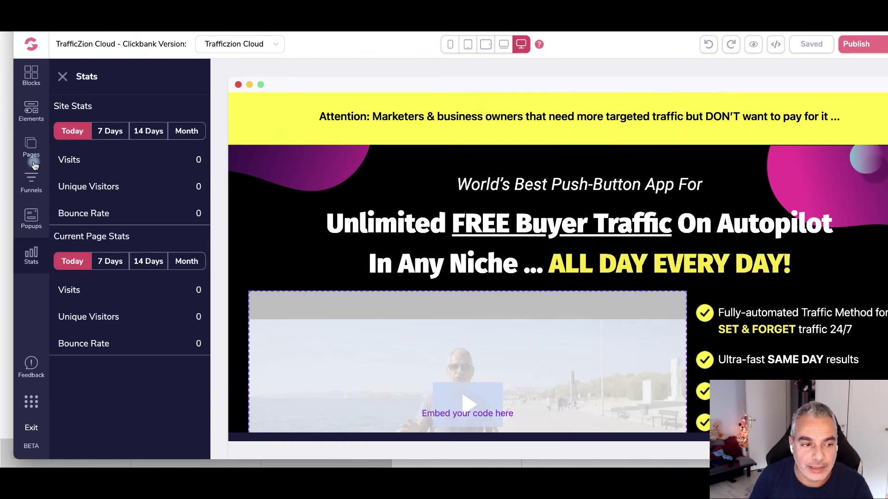
{"action": "left_click", "coordinate": [31, 145]}
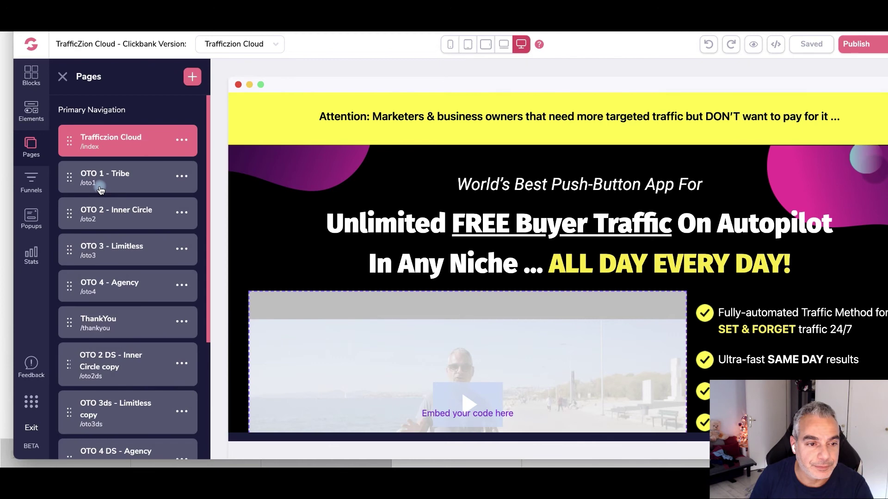
{"action": "left_click", "coordinate": [182, 139]}
{"action": "left_click", "coordinate": [92, 170]}
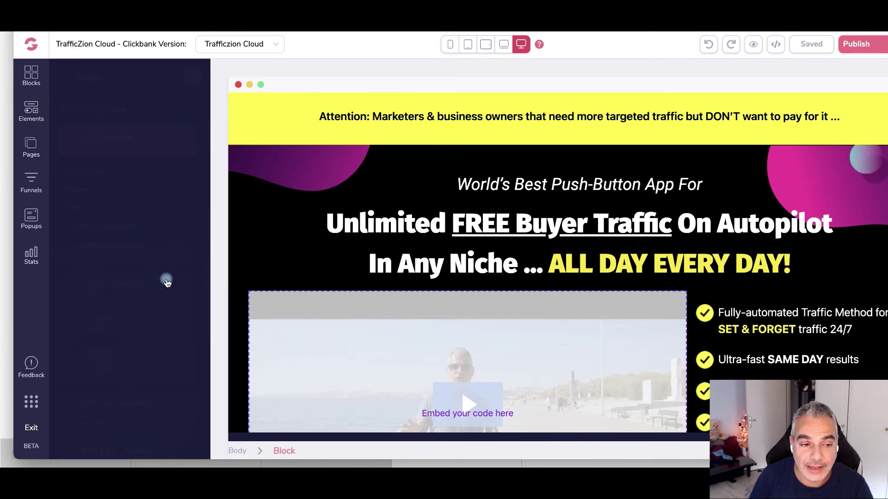
Scroll through the Code includes box to confirm the Google Ads gtag snippet is there
{"action": "scroll", "coordinate": [103, 298], "scroll_direction": "down", "scroll_amount": 5}
{"action": "scroll", "coordinate": [102, 298], "scroll_direction": "down", "scroll_amount": 4}
{"action": "scroll", "coordinate": [92, 374], "scroll_direction": "down", "scroll_amount": 4}
{"action": "scroll", "coordinate": [87, 340], "scroll_direction": "down", "scroll_amount": 1}
{"action": "right_click", "coordinate": [91, 384]}
{"action": "key", "text": "Escape"}
{"action": "scroll", "coordinate": [125, 268], "scroll_direction": "down", "scroll_amount": 4}
{"action": "scroll", "coordinate": [123, 268], "scroll_direction": "up", "scroll_amount": 3}
{"action": "scroll", "coordinate": [102, 268], "scroll_direction": "down", "scroll_amount": 2}
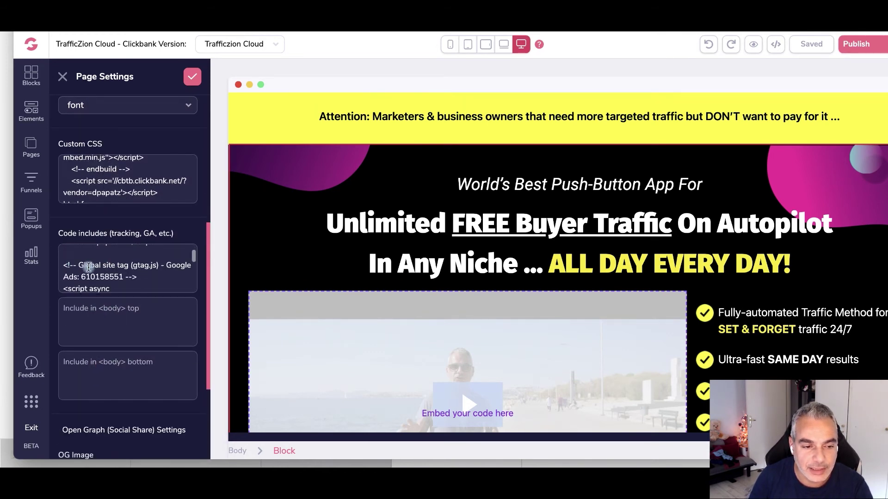
{"action": "scroll", "coordinate": [120, 271], "scroll_direction": "down", "scroll_amount": 2}
{"action": "scroll", "coordinate": [128, 266], "scroll_direction": "up", "scroll_amount": 2}
{"action": "scroll", "coordinate": [134, 268], "scroll_direction": "down", "scroll_amount": 2}
{"action": "scroll", "coordinate": [135, 268], "scroll_direction": "down", "scroll_amount": 8}
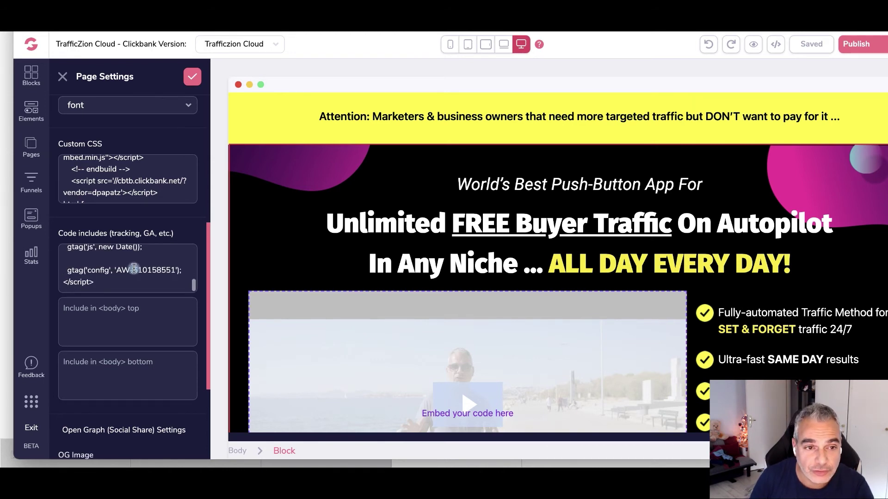
{"action": "scroll", "coordinate": [134, 269], "scroll_direction": "down", "scroll_amount": 3}
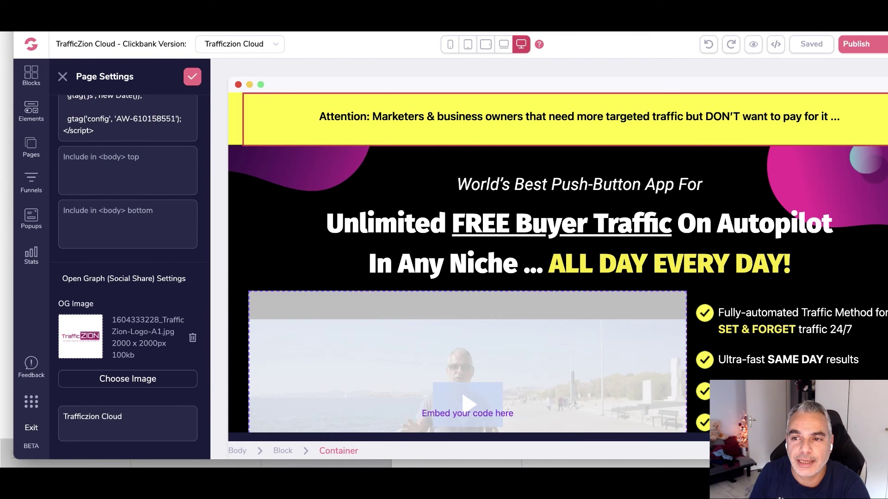
{"action": "scroll", "coordinate": [136, 178], "scroll_direction": "up", "scroll_amount": 6}
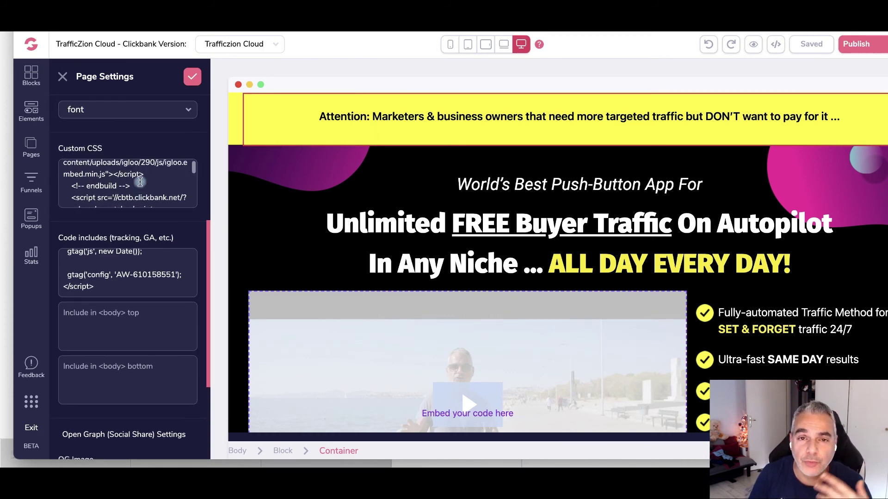
{"action": "scroll", "coordinate": [139, 185], "scroll_direction": "up", "scroll_amount": 6}
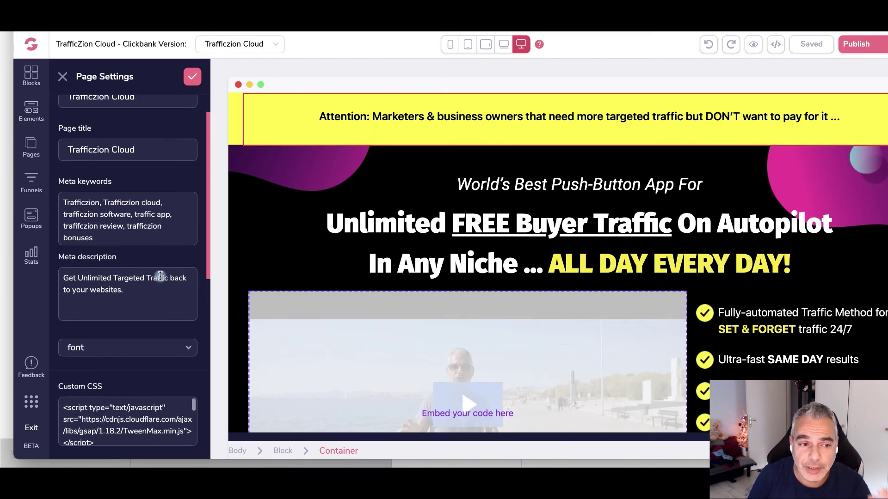
Open the OTO 1 - Tribe page's settings from the Pages list
{"action": "left_click", "coordinate": [31, 147]}
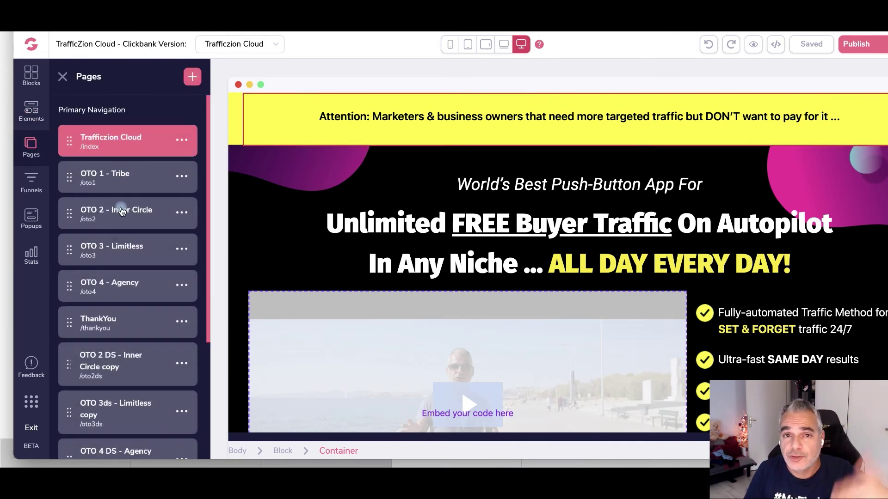
{"action": "left_click", "coordinate": [180, 177]}
{"action": "left_click", "coordinate": [83, 211]}
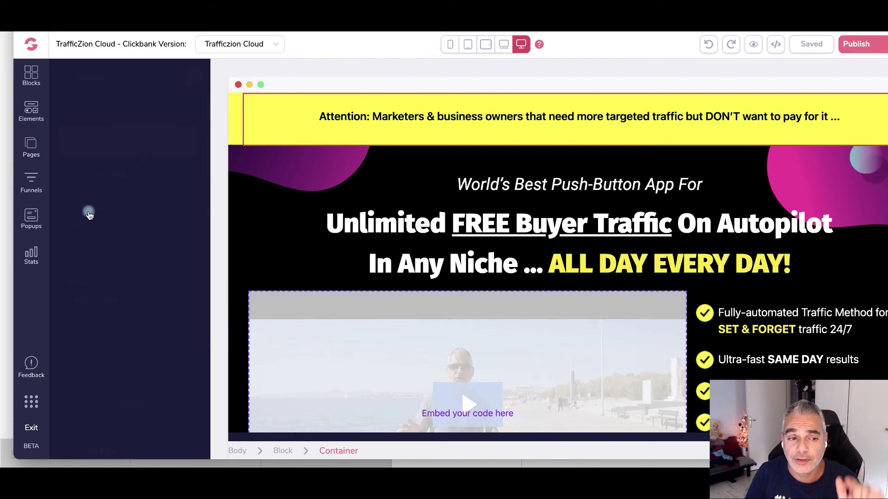
{"action": "scroll", "coordinate": [121, 225], "scroll_direction": "down", "scroll_amount": 10}
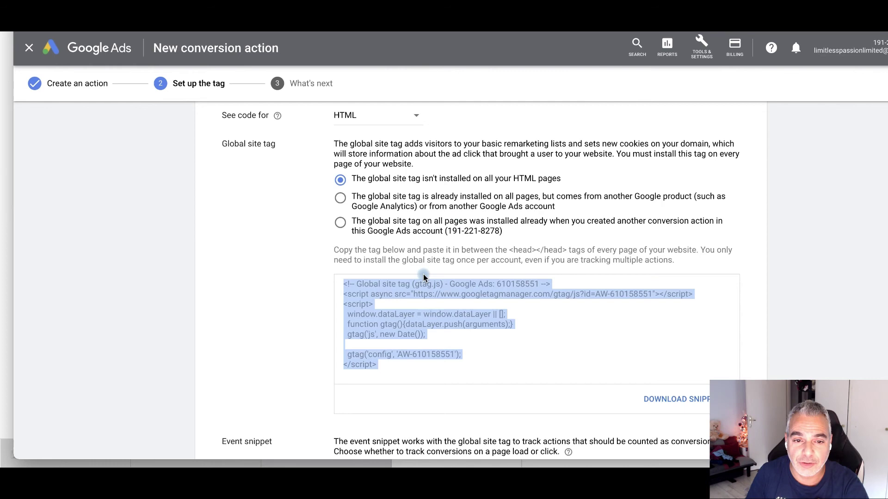
View the conversion ID and label in the Google Tag Manager instructions
{"action": "scroll", "coordinate": [451, 318], "scroll_direction": "up", "scroll_amount": 2}
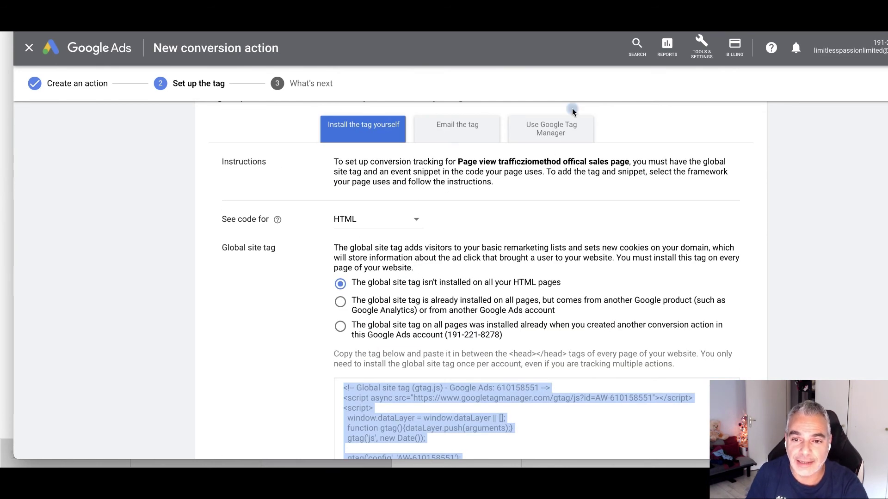
{"action": "left_click", "coordinate": [571, 121]}
{"action": "left_click", "coordinate": [564, 193]}
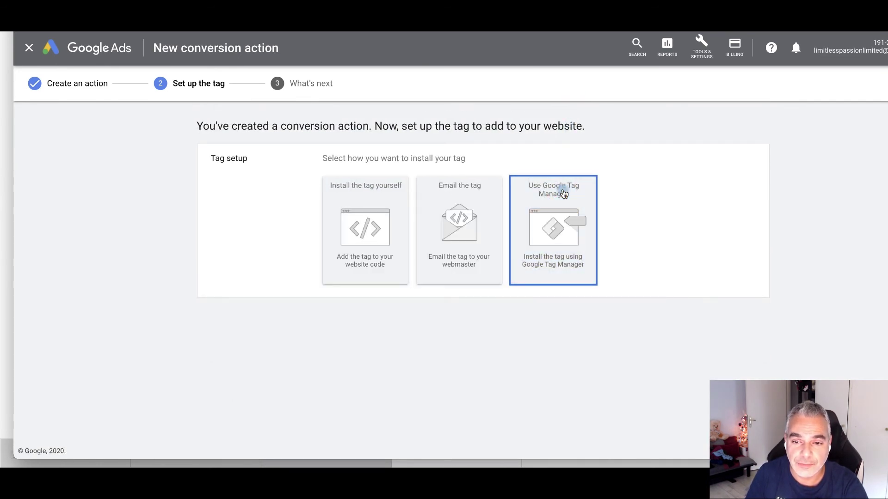
{"action": "left_click_drag", "start_coordinate": [345, 259], "coordinate": [452, 287]}
{"action": "left_click", "coordinate": [448, 292]}
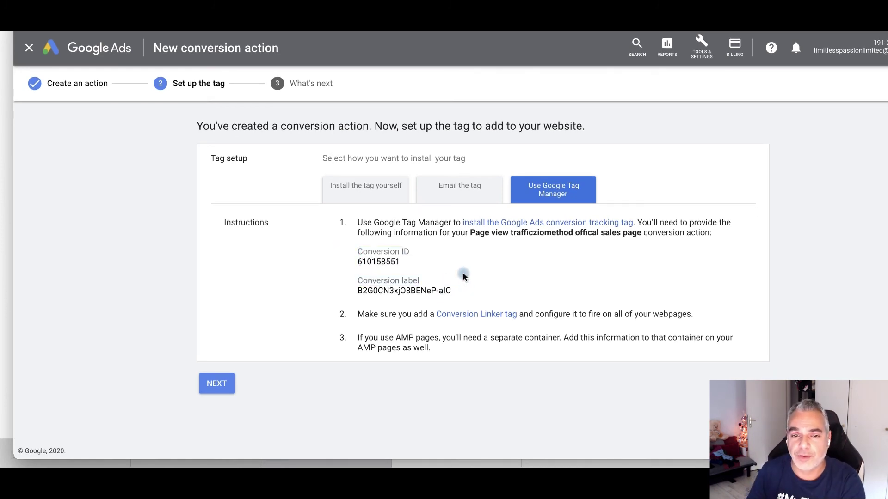
Select the full global site tag code under Install the tag yourself
{"action": "left_click", "coordinate": [378, 193]}
{"action": "scroll", "coordinate": [457, 301], "scroll_direction": "down", "scroll_amount": 5}
{"action": "left_click", "coordinate": [424, 283]}
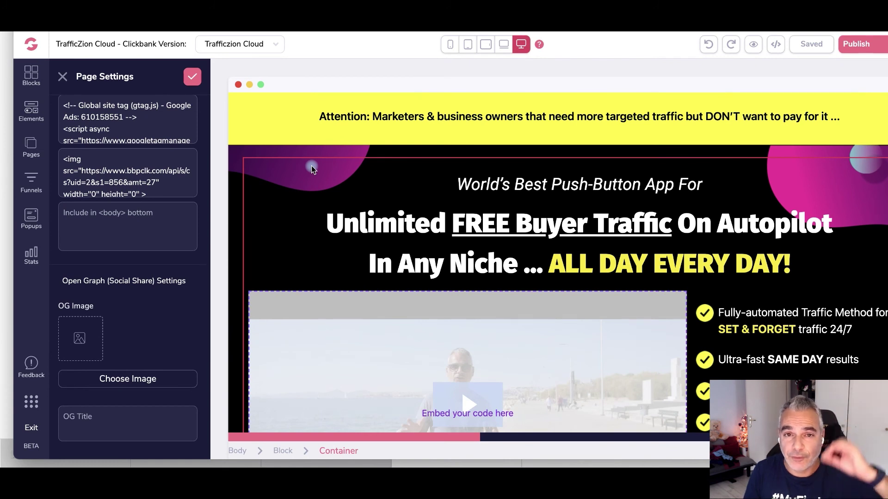
Review the pasted global site tag in OTO 1 - Tribe's settings, then show the Pages list
{"action": "scroll", "coordinate": [159, 157], "scroll_direction": "up", "scroll_amount": 3}
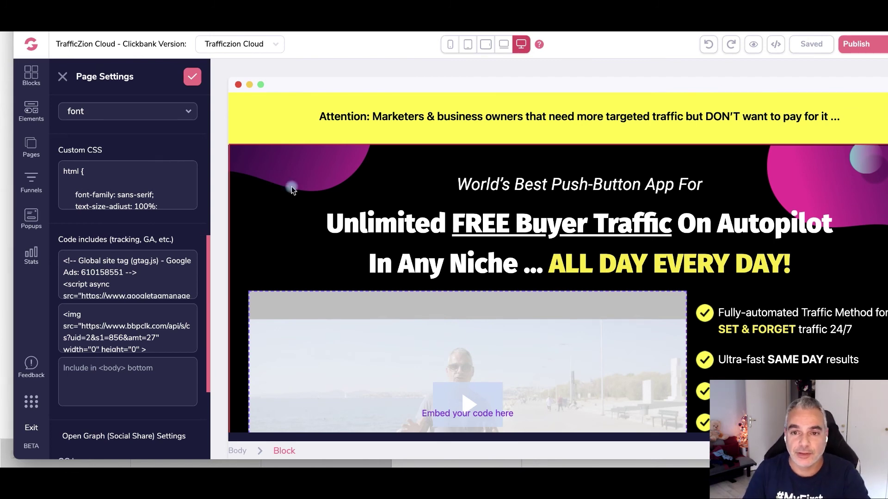
{"action": "scroll", "coordinate": [324, 178], "scroll_direction": "down", "scroll_amount": 3}
{"action": "scroll", "coordinate": [323, 179], "scroll_direction": "up", "scroll_amount": 2}
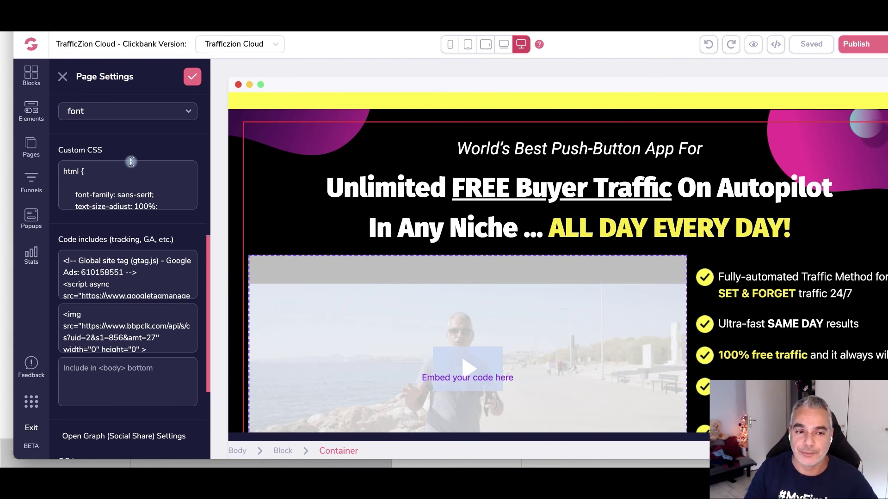
{"action": "left_click", "coordinate": [31, 147]}
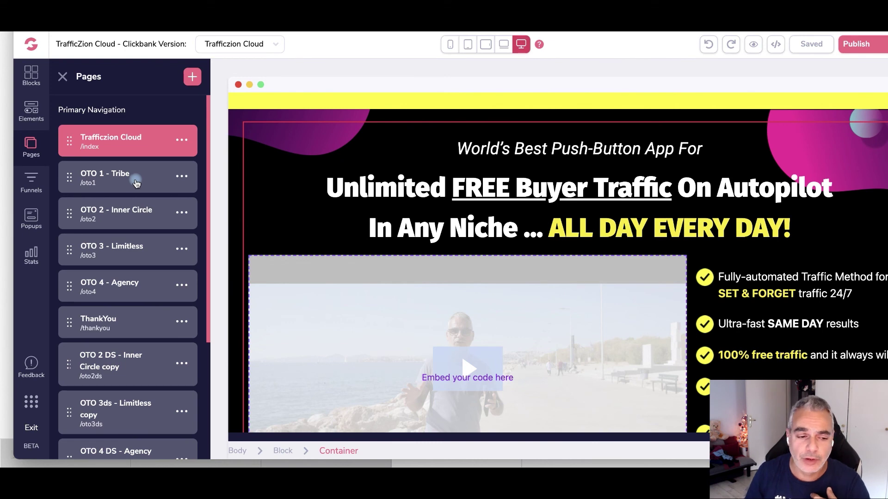
Open OTO 1 - Tribe in the editor, scroll through it, and bring back the Pages list
{"action": "scroll", "coordinate": [123, 313], "scroll_direction": "down", "scroll_amount": 3}
{"action": "scroll", "coordinate": [119, 340], "scroll_direction": "up", "scroll_amount": 3}
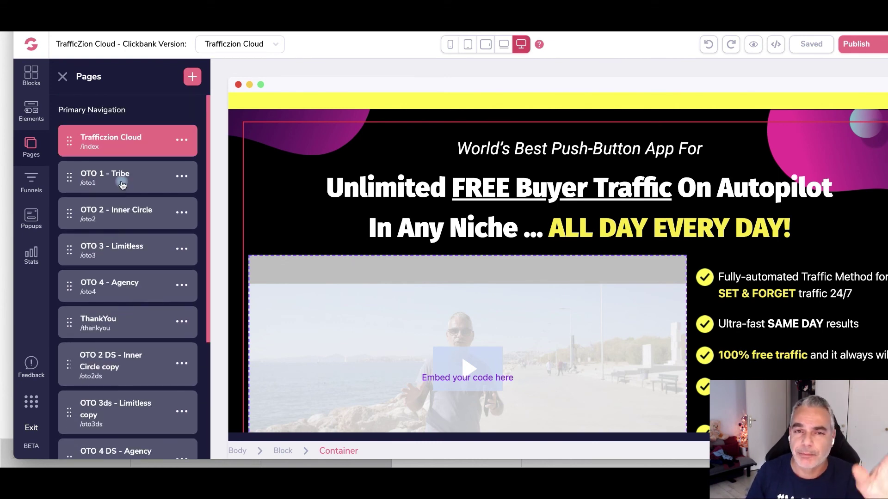
{"action": "left_click", "coordinate": [153, 179]}
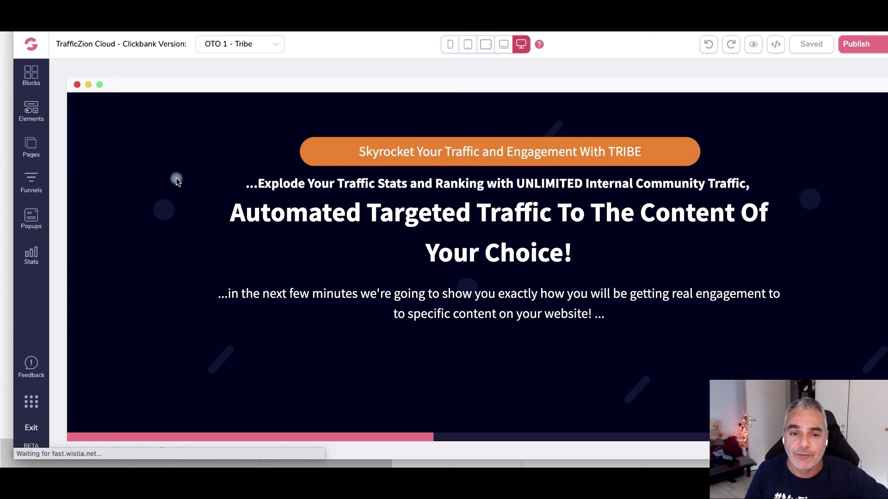
{"action": "scroll", "coordinate": [252, 187], "scroll_direction": "down", "scroll_amount": 5}
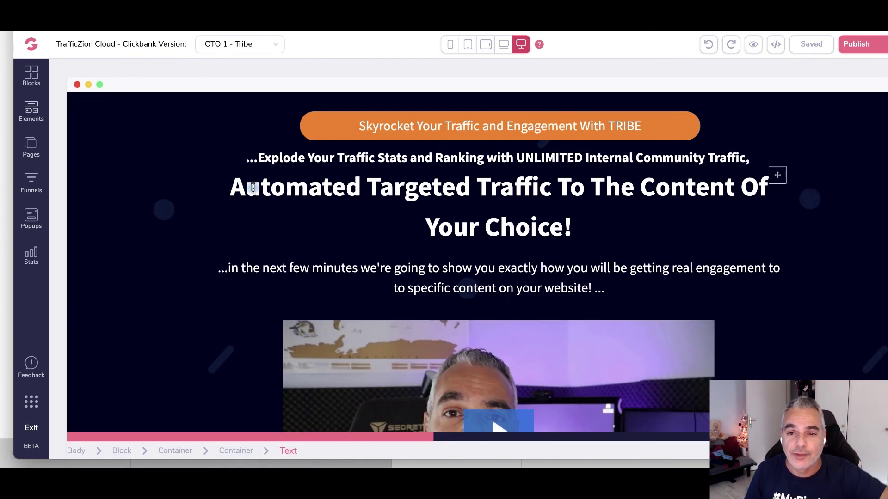
{"action": "scroll", "coordinate": [249, 189], "scroll_direction": "down", "scroll_amount": 5}
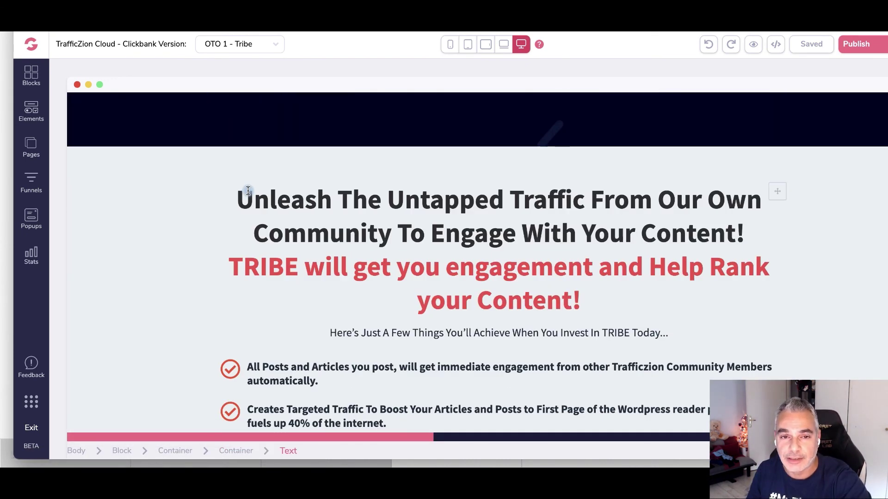
{"action": "scroll", "coordinate": [201, 185], "scroll_direction": "down", "scroll_amount": 1}
{"action": "left_click", "coordinate": [47, 152]}
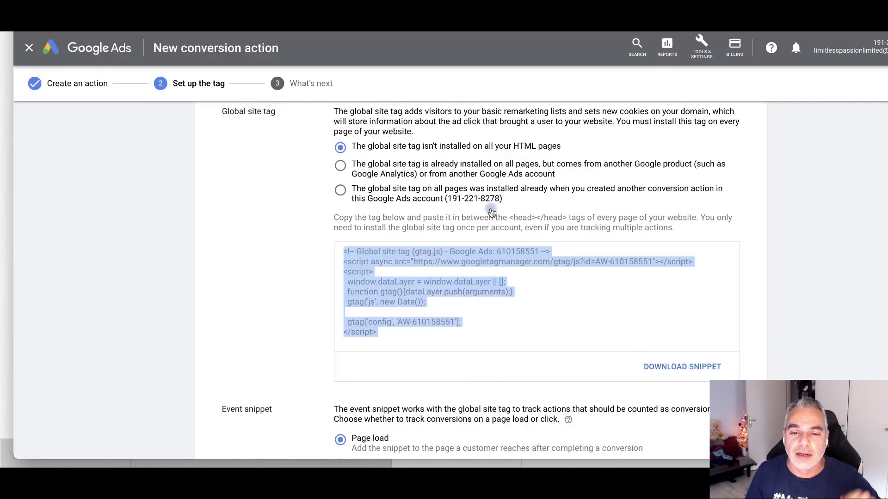
{"action": "scroll", "coordinate": [416, 229], "scroll_direction": "up", "scroll_amount": 5}
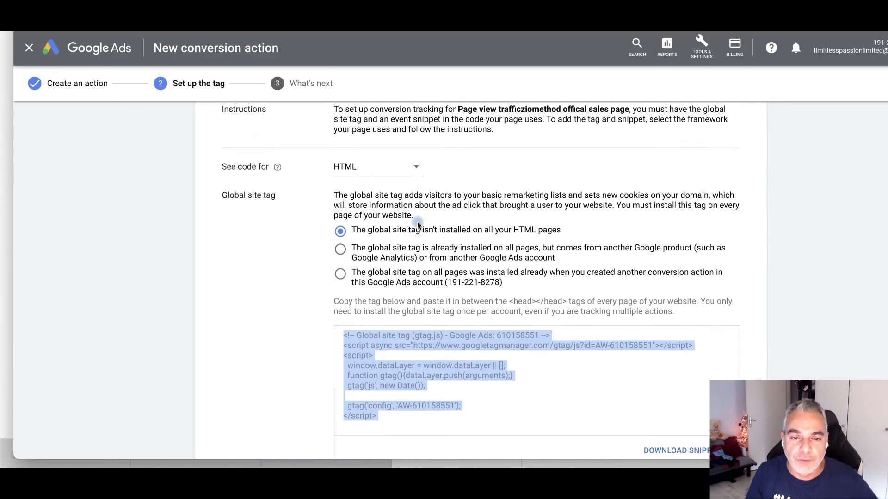
Switch the tag setup to Use Google Tag Manager to see the conversion ID and label
{"action": "scroll", "coordinate": [490, 155], "scroll_direction": "up", "scroll_amount": 1}
{"action": "left_click", "coordinate": [552, 190]}
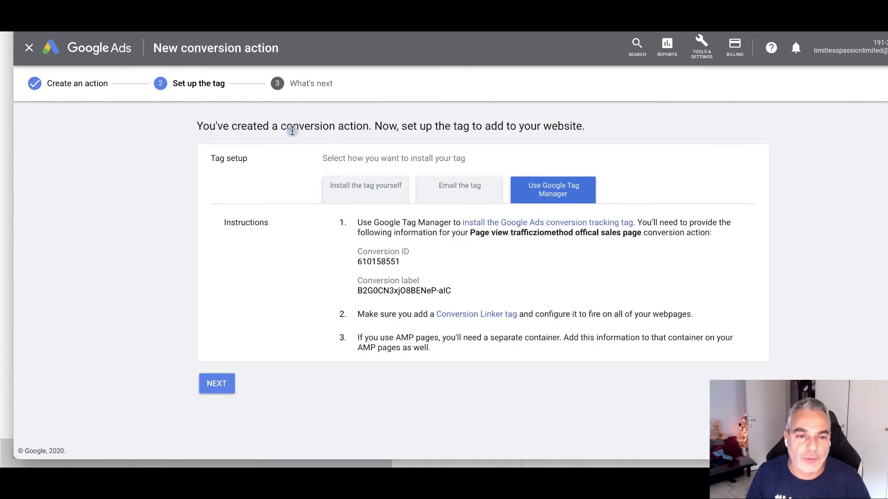